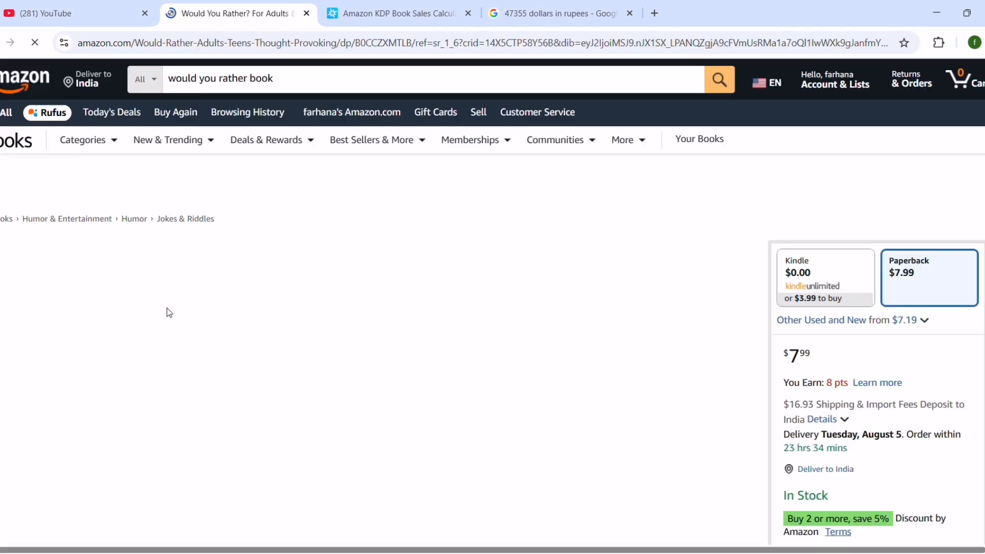
Step: Examine the Would You Rather paperback's product page, including its description, publisher section, product details and Best Sellers Rank
scroll(537, 320, "down", 5)
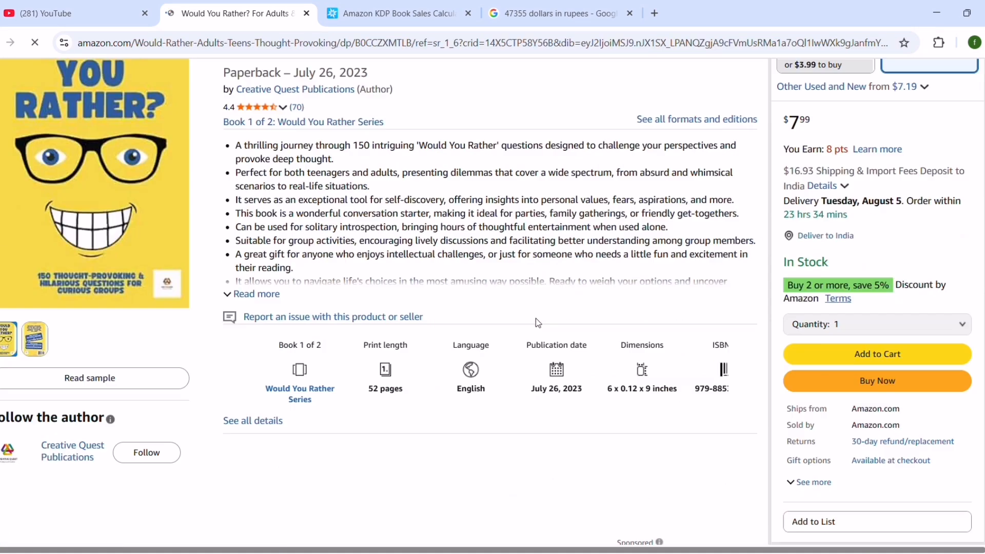
scroll(537, 322, "down", 15)
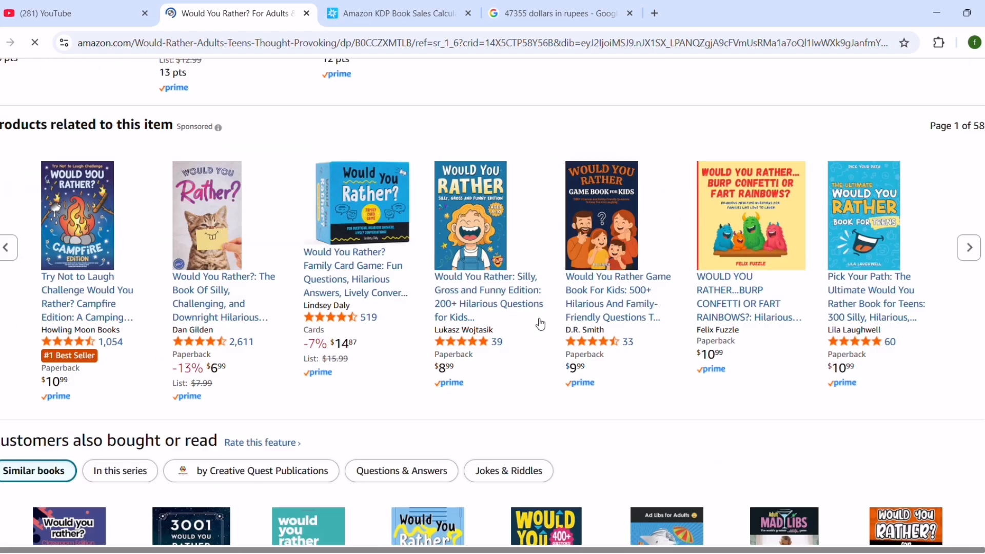
scroll(541, 324, "down", 9)
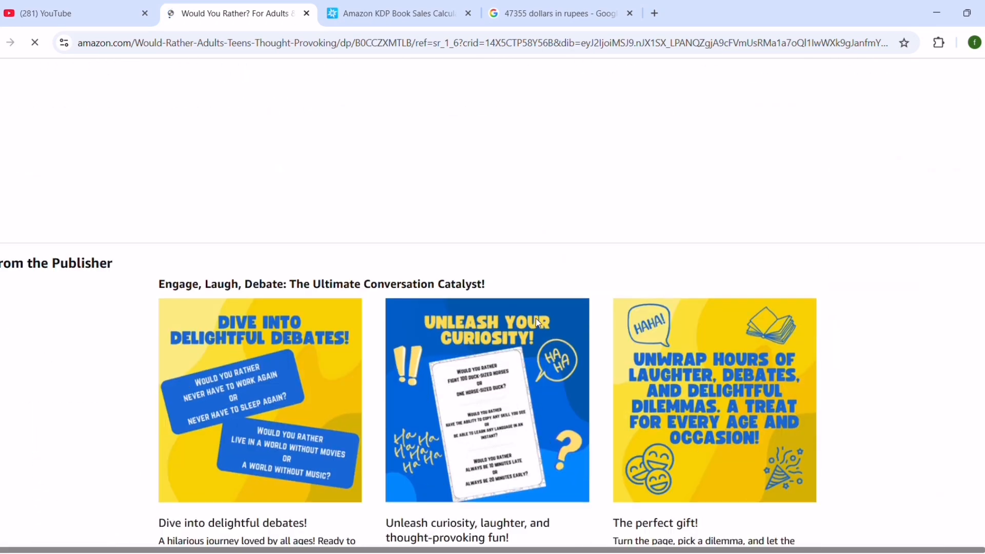
scroll(538, 323, "up", 4)
scroll(539, 323, "up", 2)
scroll(538, 323, "down", 15)
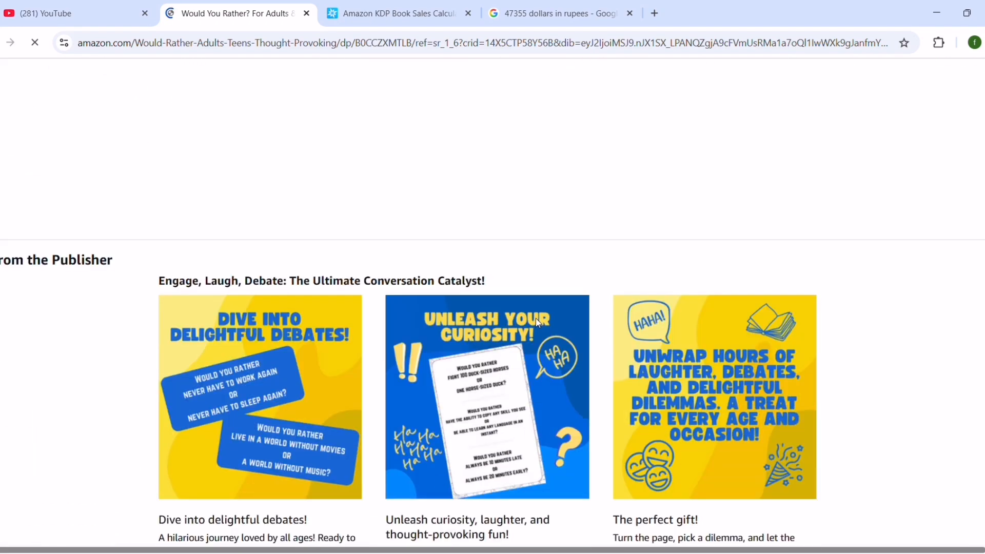
scroll(539, 323, "down", 10)
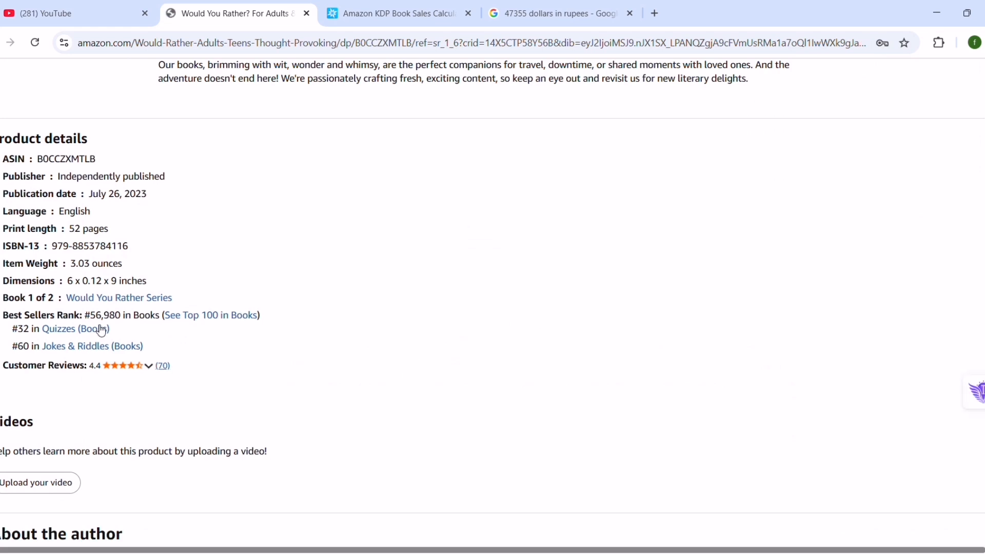
scroll(101, 312, "down", 1)
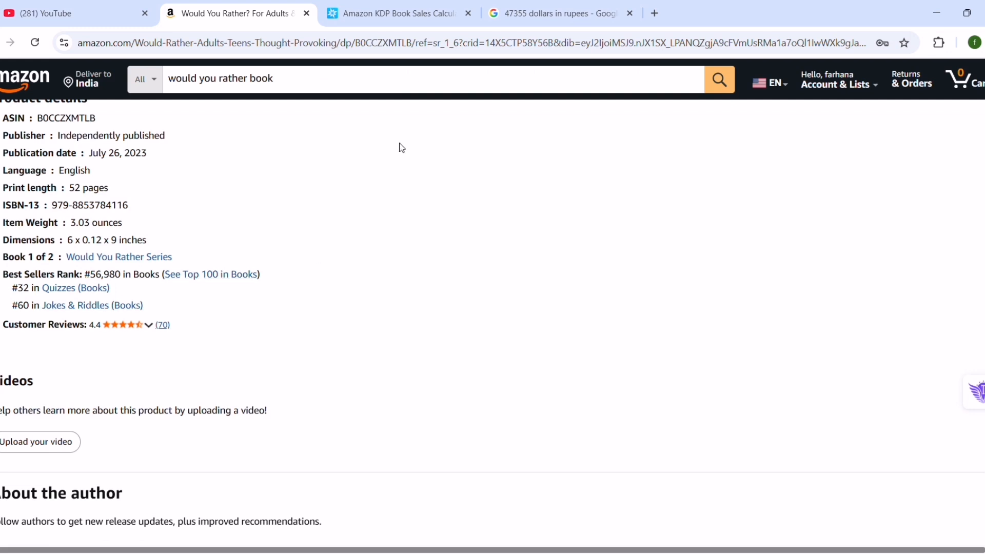
Step: Switch to the Shiny Words KDP sales calculator and set the book's BSR number to 56980
left_click(429, 15)
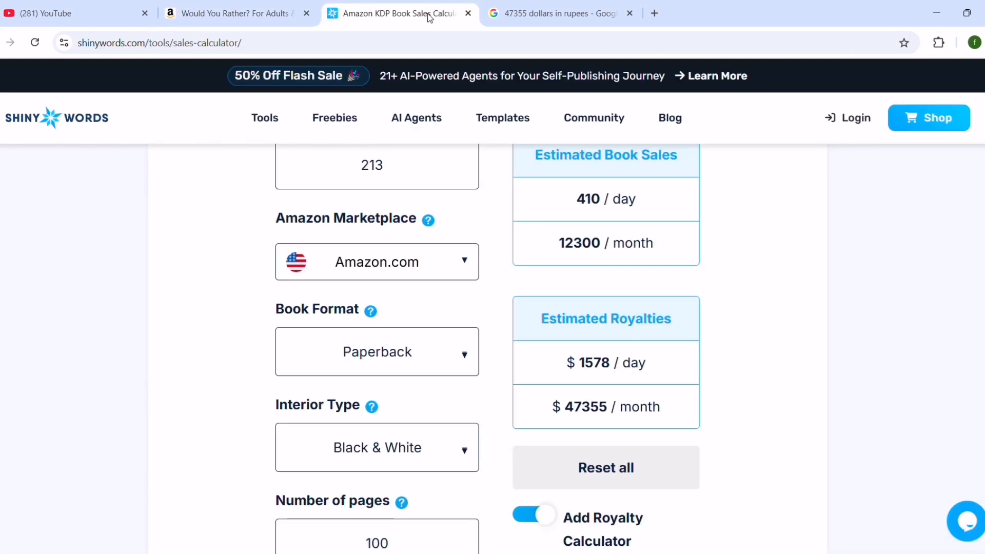
left_click(409, 175)
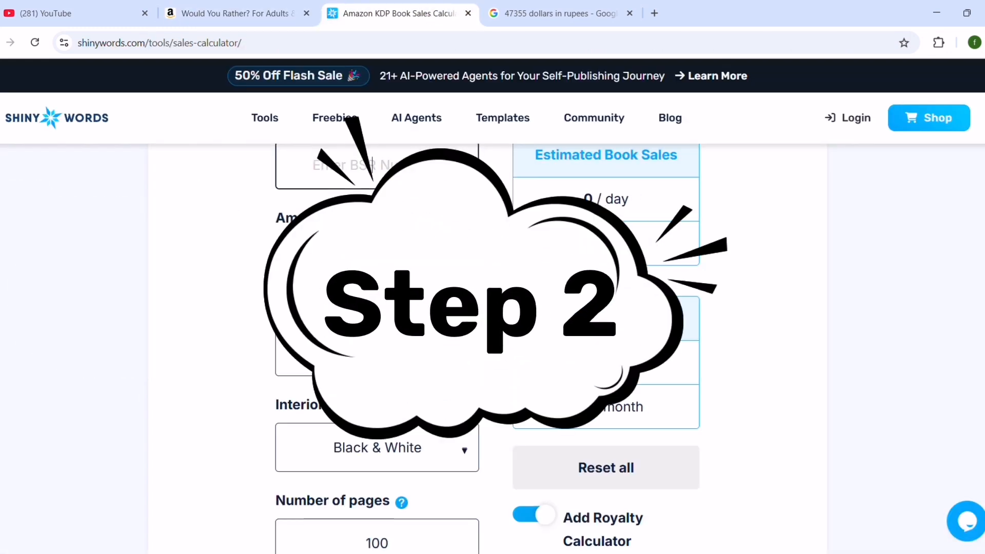
type("56980")
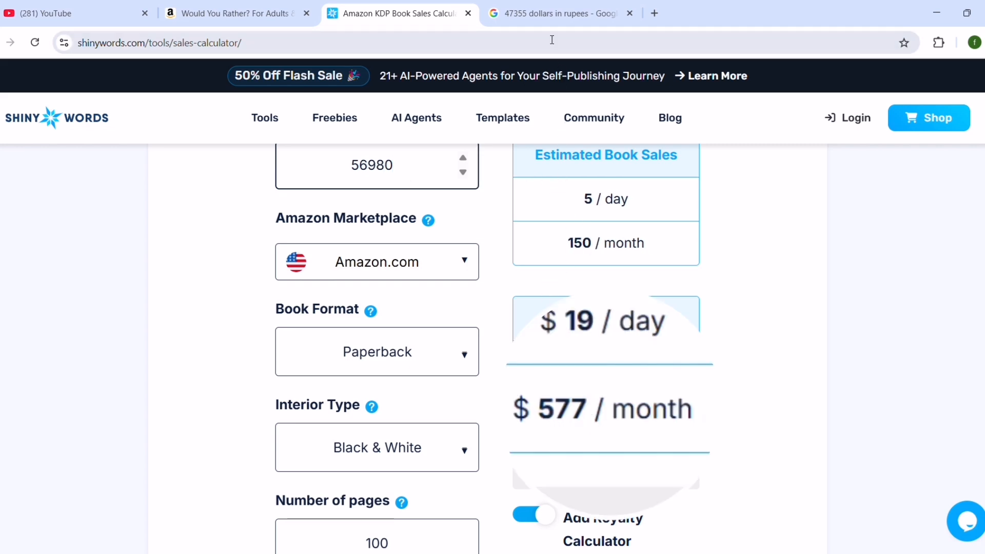
Step: Switch to the Google search page and look up 577 dollars in rupees
left_click(548, 13)
left_click(232, 103)
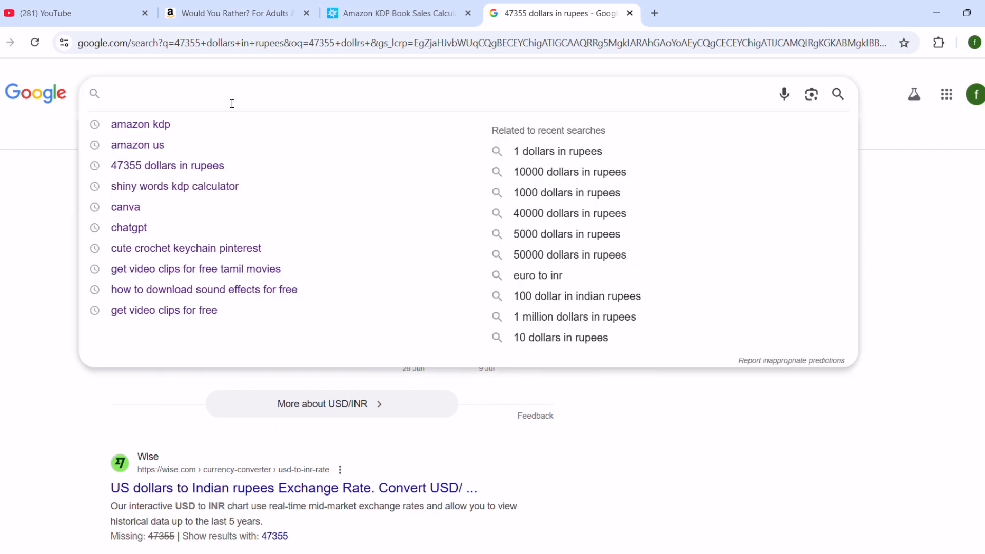
type("577")
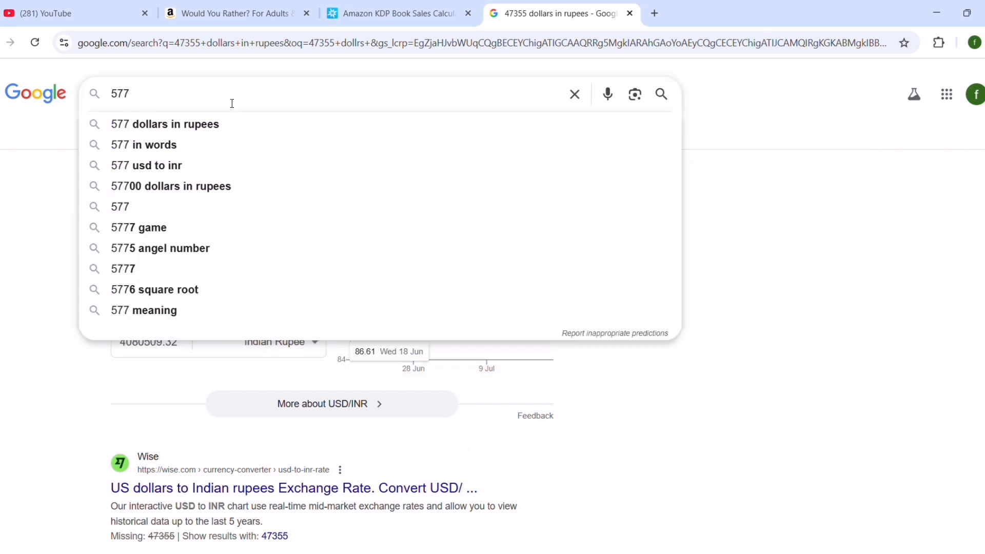
key("Down")
key("Return")
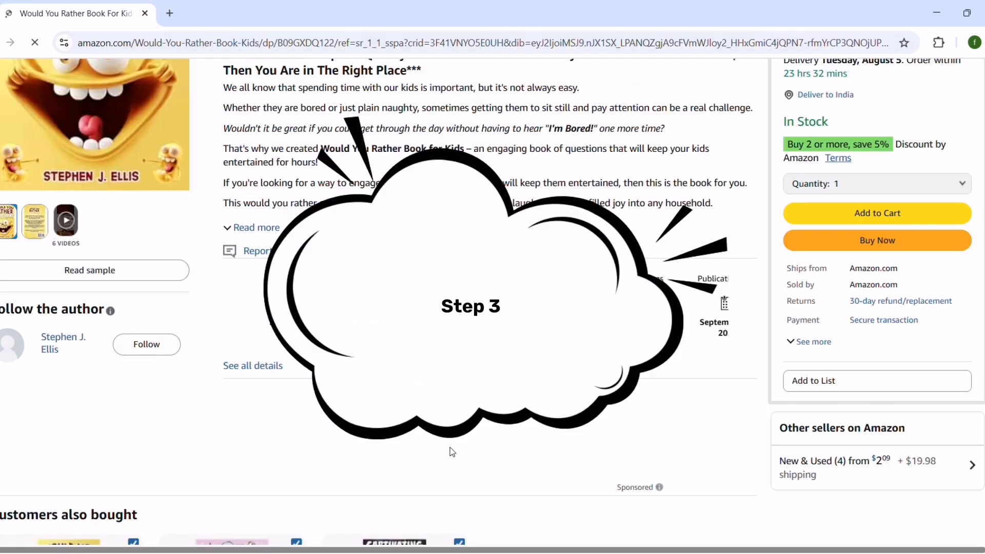
Step: Open the reading sample of Would You Rather Book For Kids and examine its cover, title page and table of contents
scroll(452, 452, "up", 1)
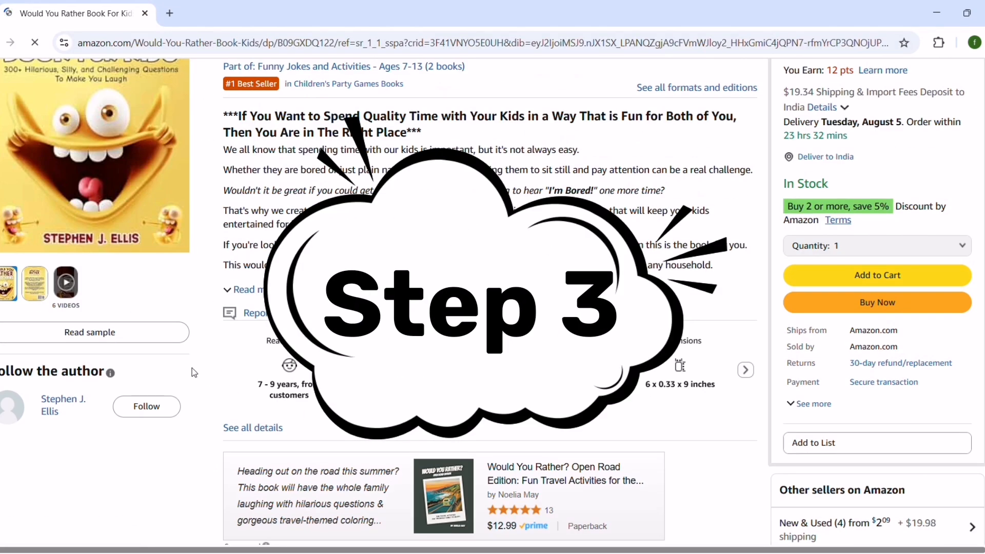
left_click(134, 340)
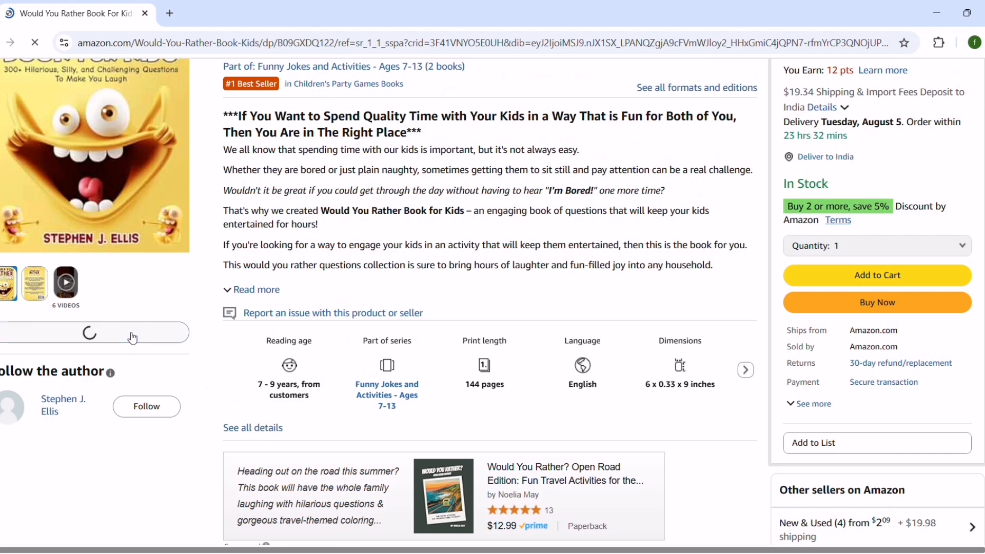
scroll(718, 259, "down", 5)
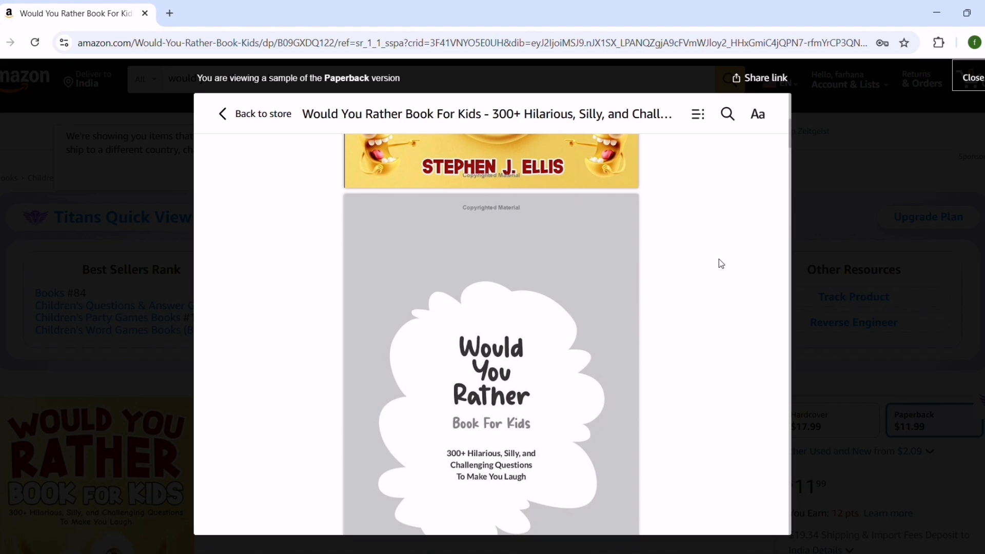
scroll(719, 259, "down", 2)
scroll(718, 258, "up", 3)
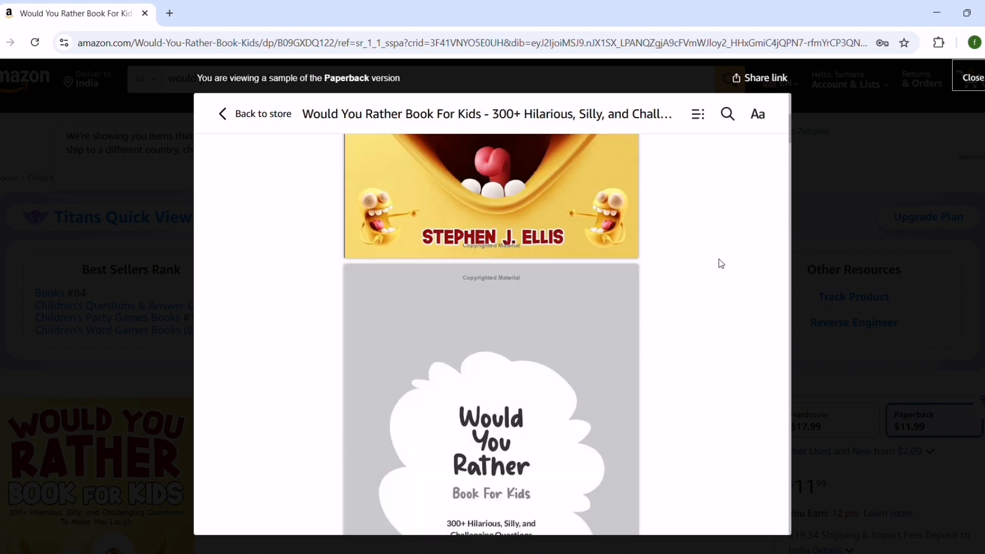
scroll(718, 258, "down", 5)
scroll(719, 259, "down", 8)
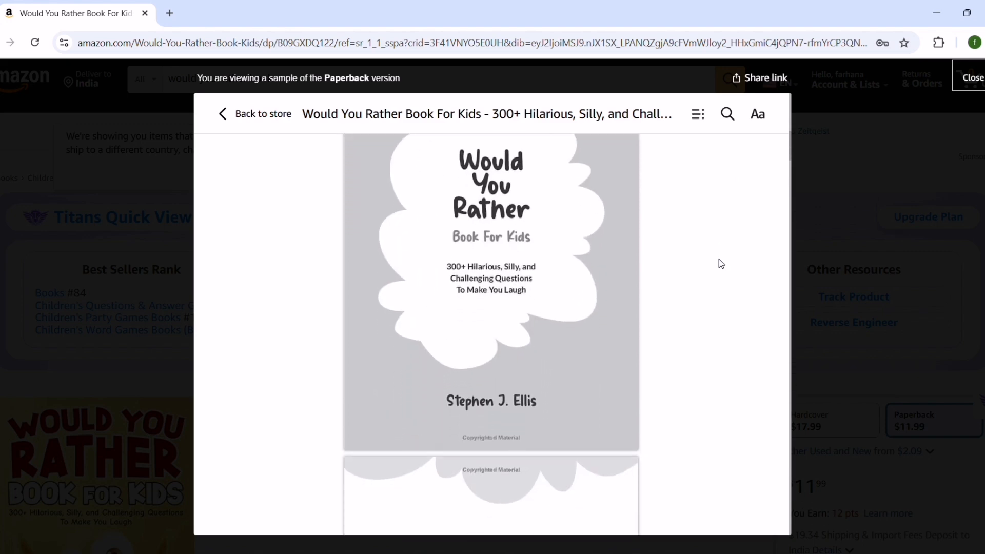
scroll(718, 259, "down", 8)
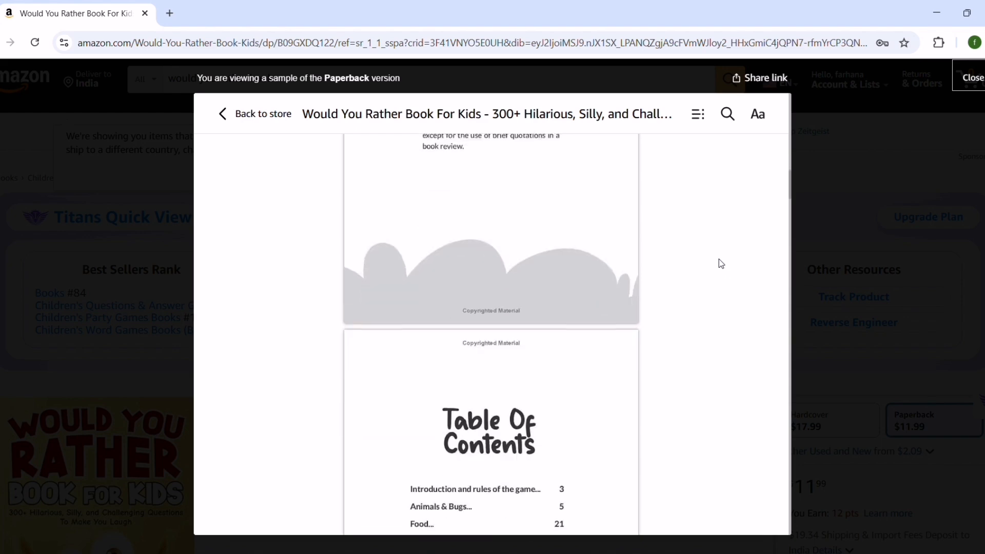
scroll(719, 259, "down", 2)
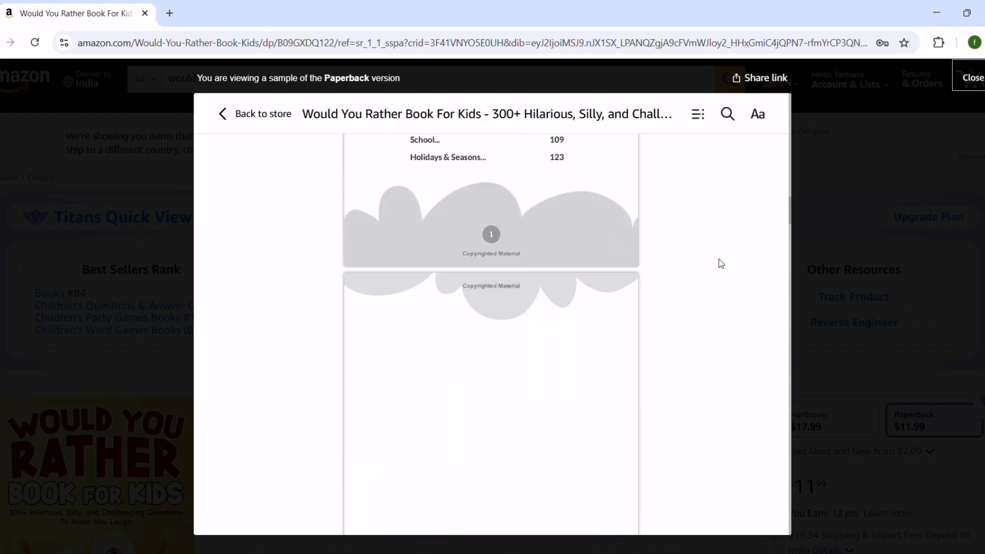
scroll(719, 259, "up", 4)
scroll(719, 258, "down", 10)
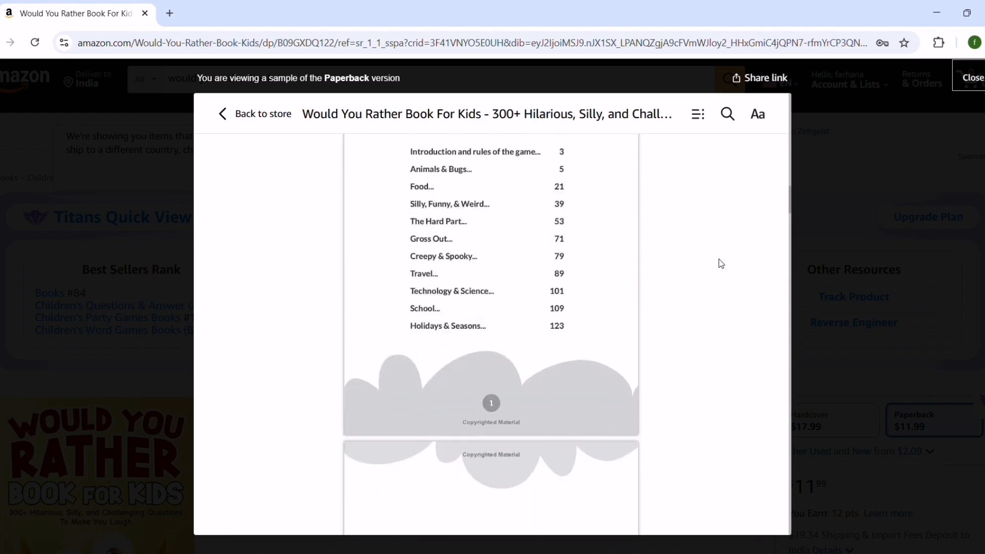
Step: Examine the sample's introduction, the Animals & Bugs section opener and the layout of its question pages
scroll(718, 259, "down", 4)
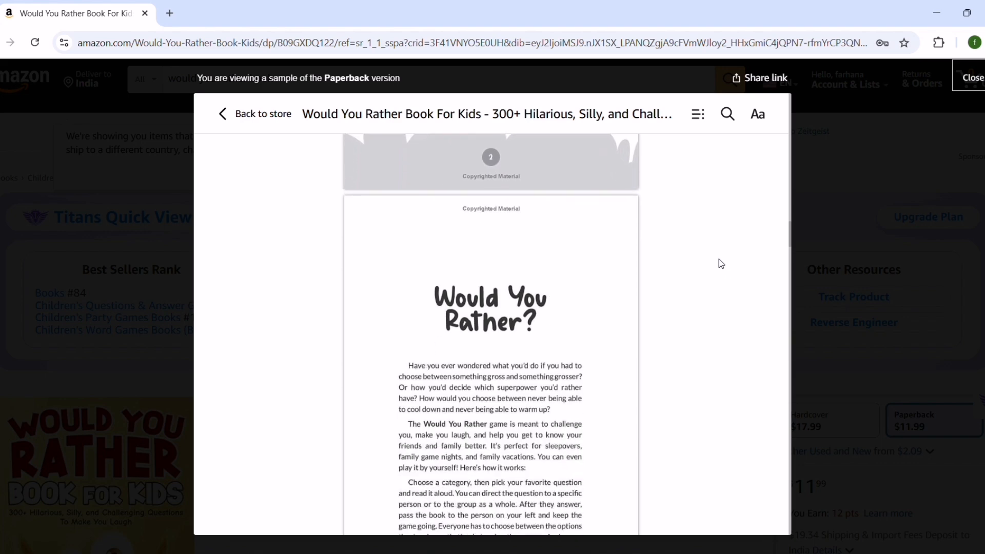
scroll(718, 259, "down", 10)
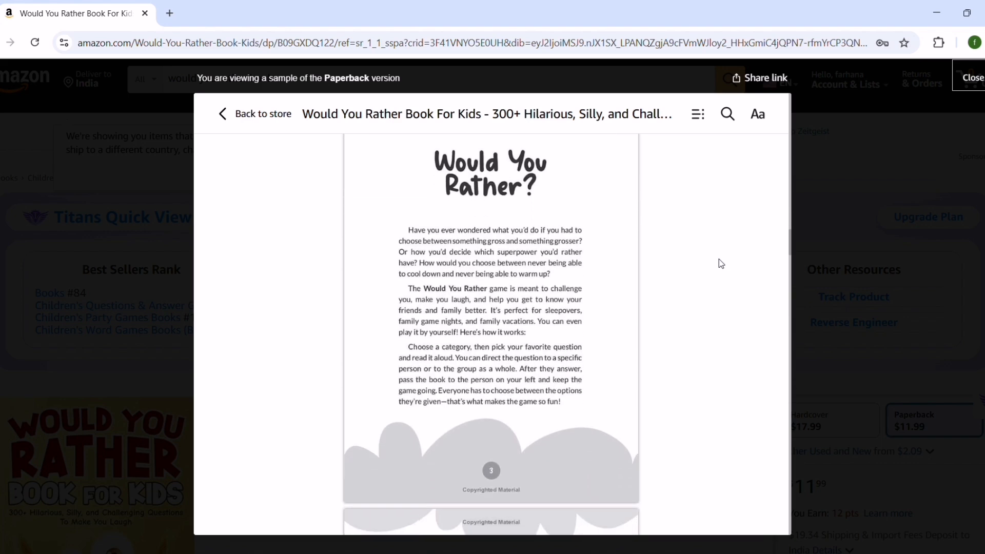
scroll(718, 258, "down", 7)
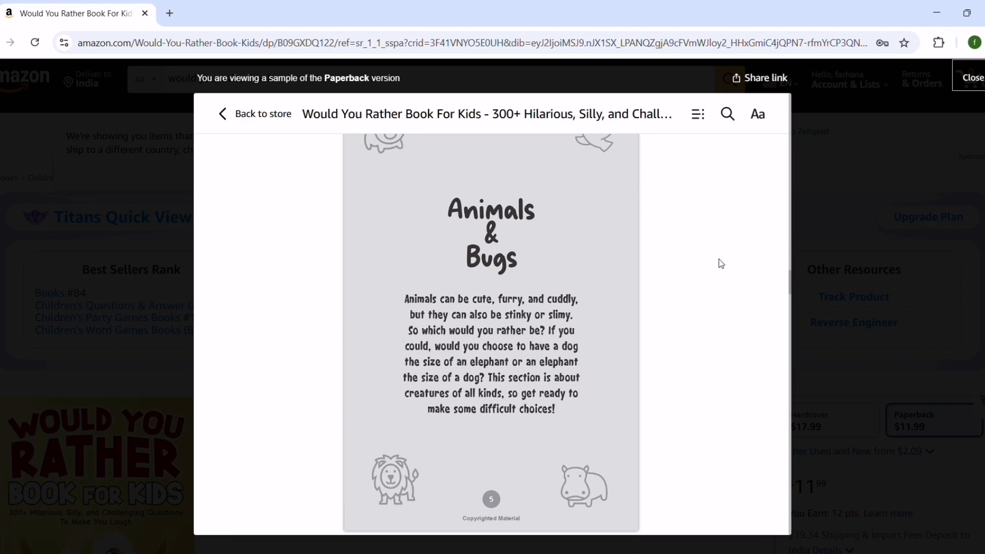
scroll(719, 259, "down", 1)
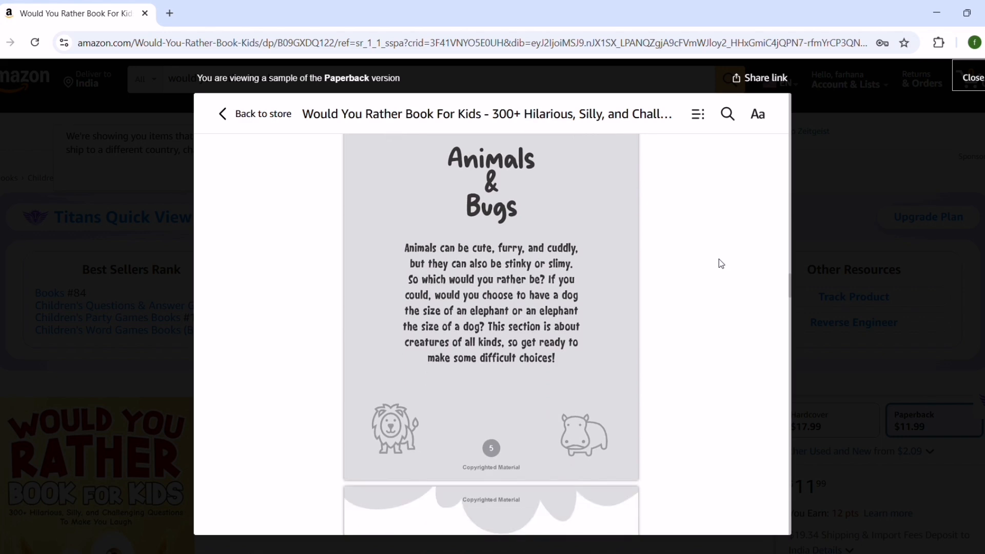
scroll(718, 259, "down", 8)
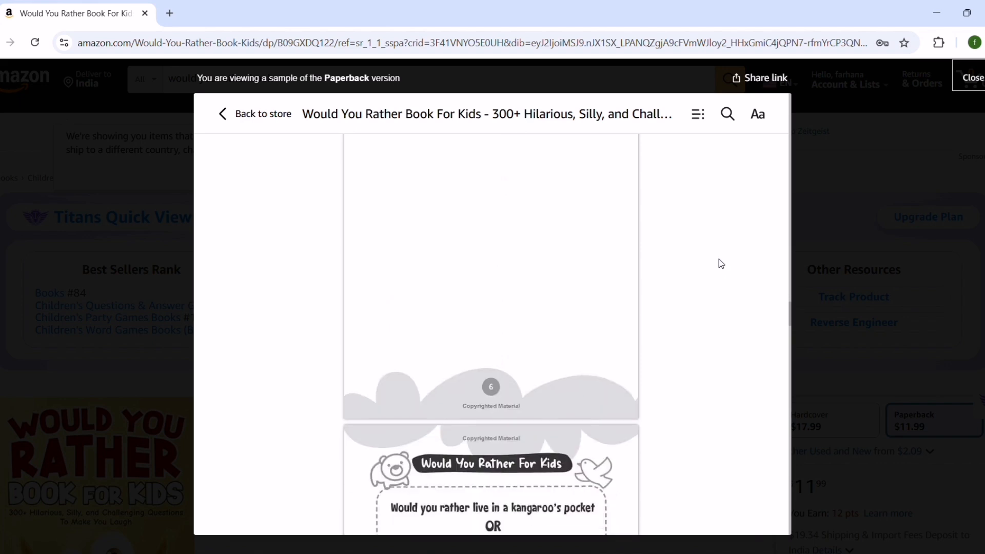
scroll(718, 259, "down", 3)
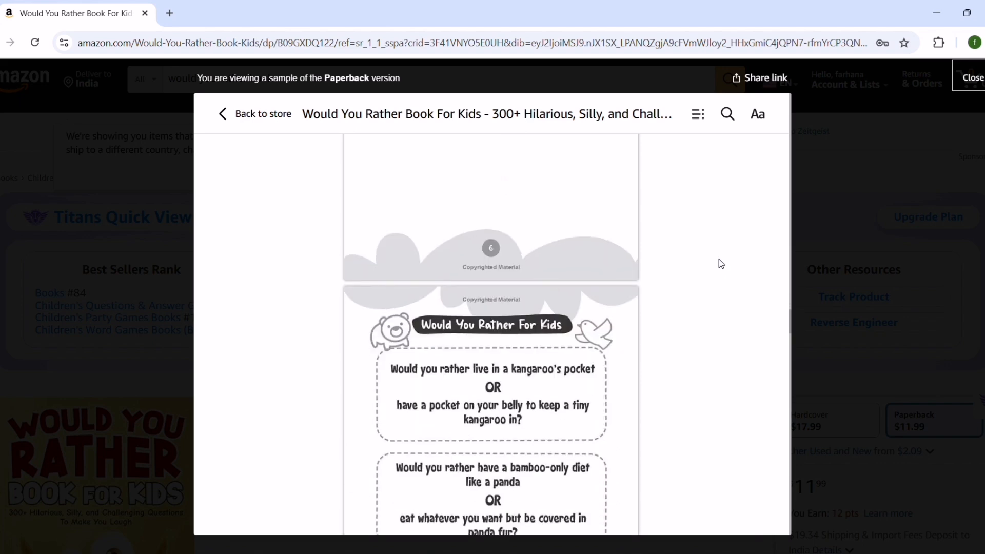
scroll(719, 263, "down", 3)
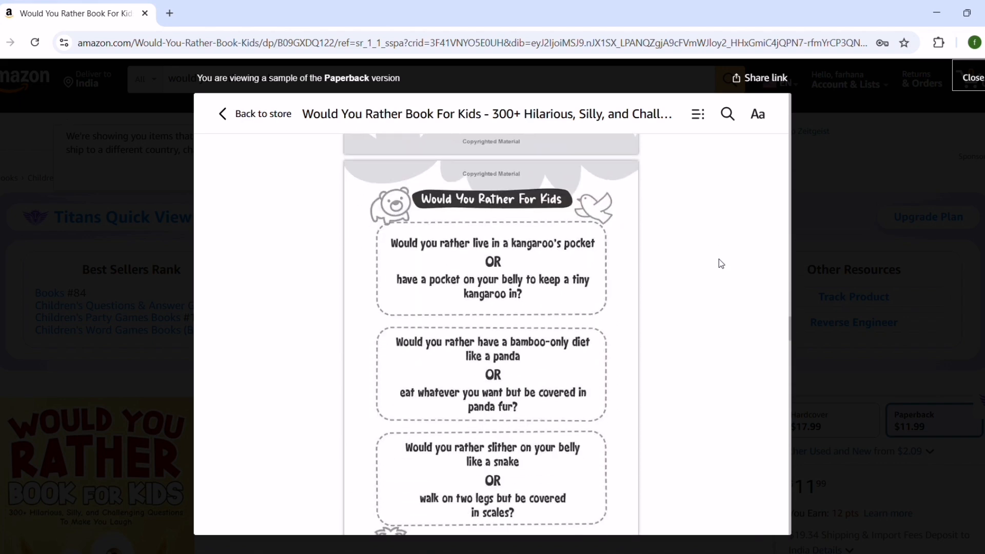
scroll(719, 259, "down", 2)
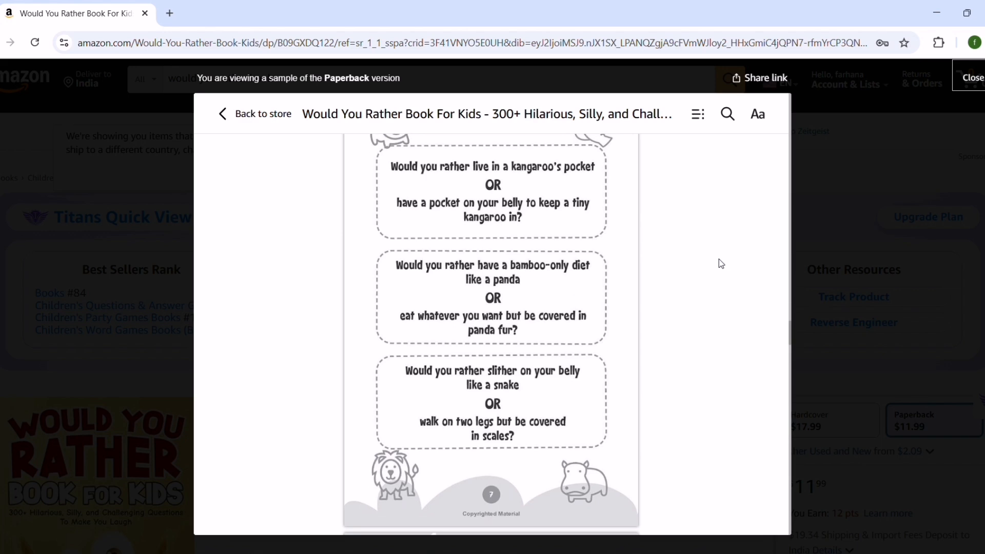
scroll(718, 259, "down", 15)
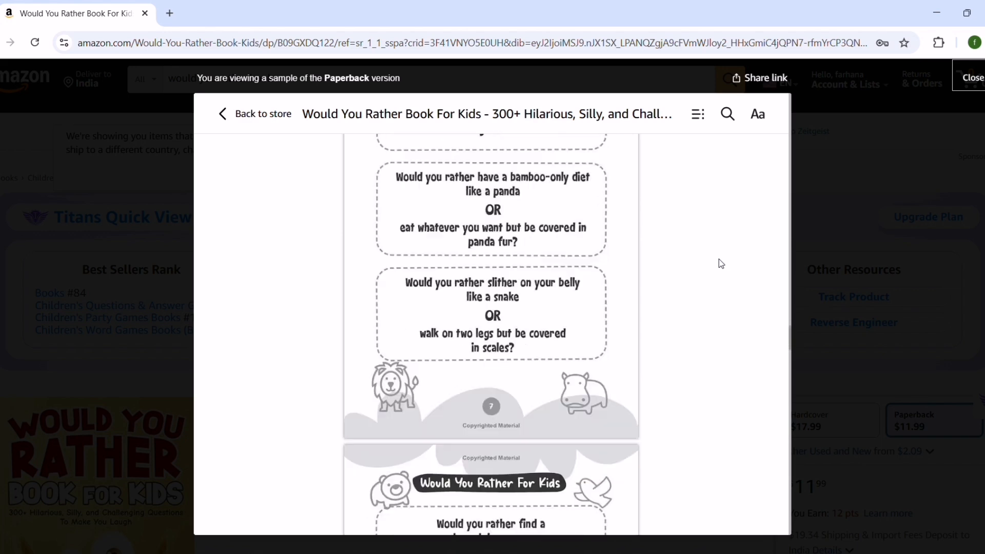
scroll(718, 259, "down", 17)
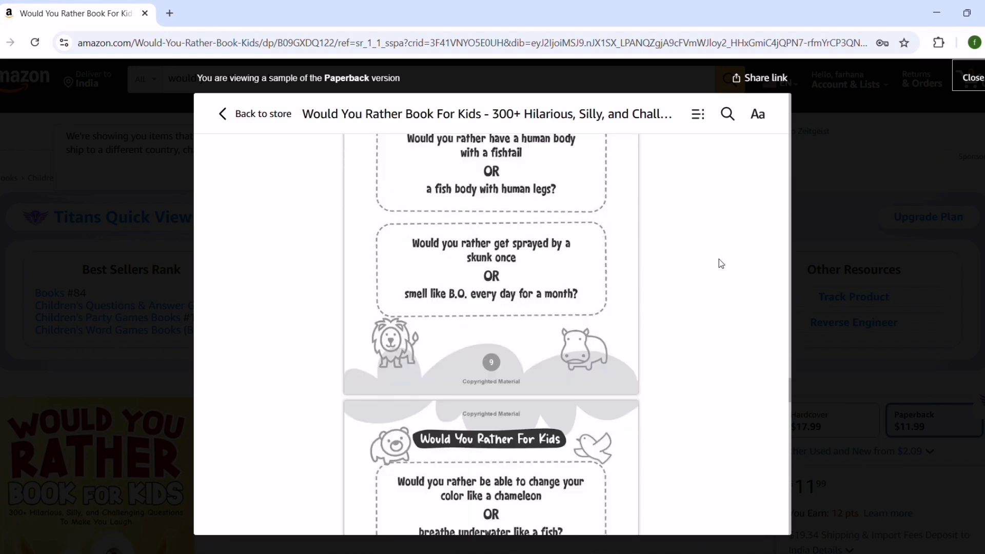
scroll(718, 260, "down", 20)
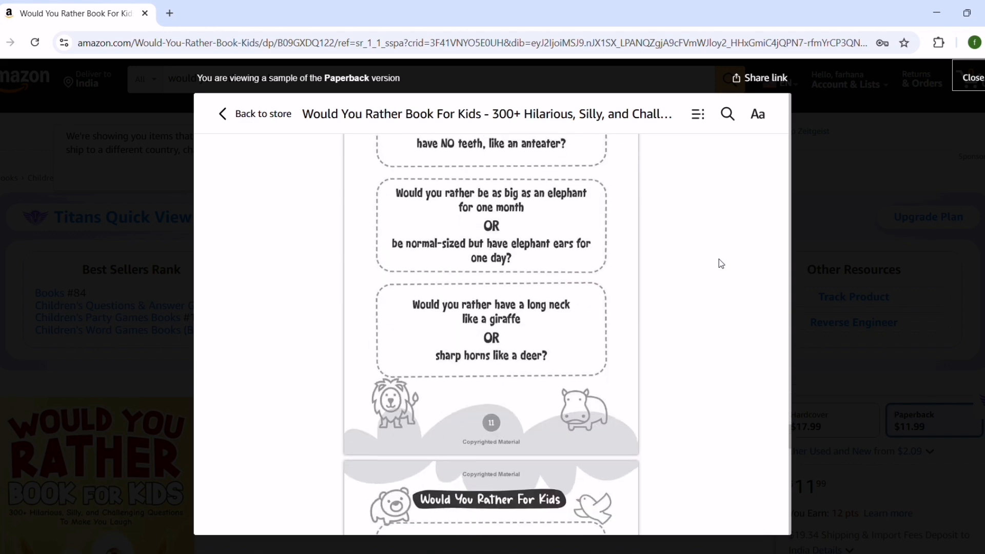
Step: Examine the sample's notes page and back cover, close the sample and view the related books on the product page
scroll(718, 260, "up", 3)
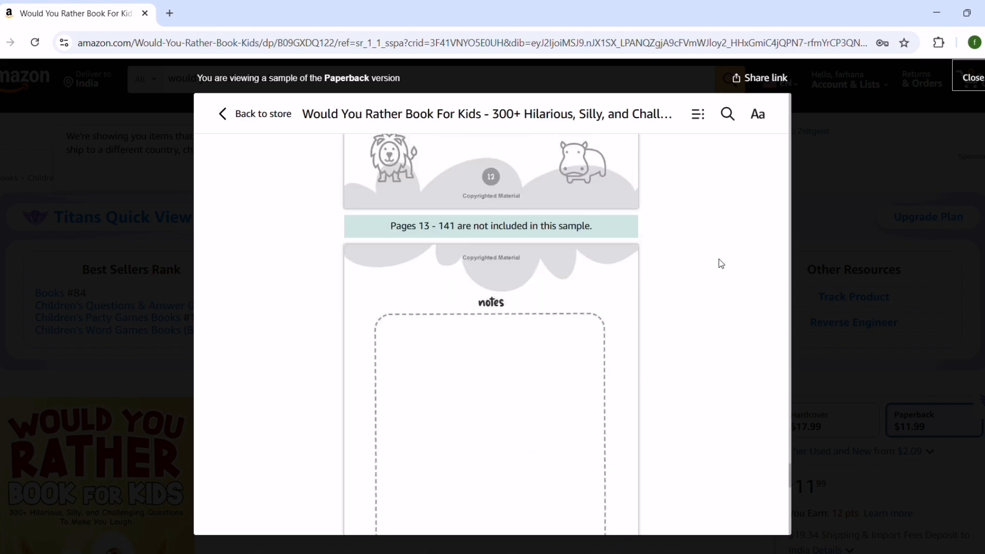
scroll(718, 260, "down", 11)
scroll(718, 259, "up", 1)
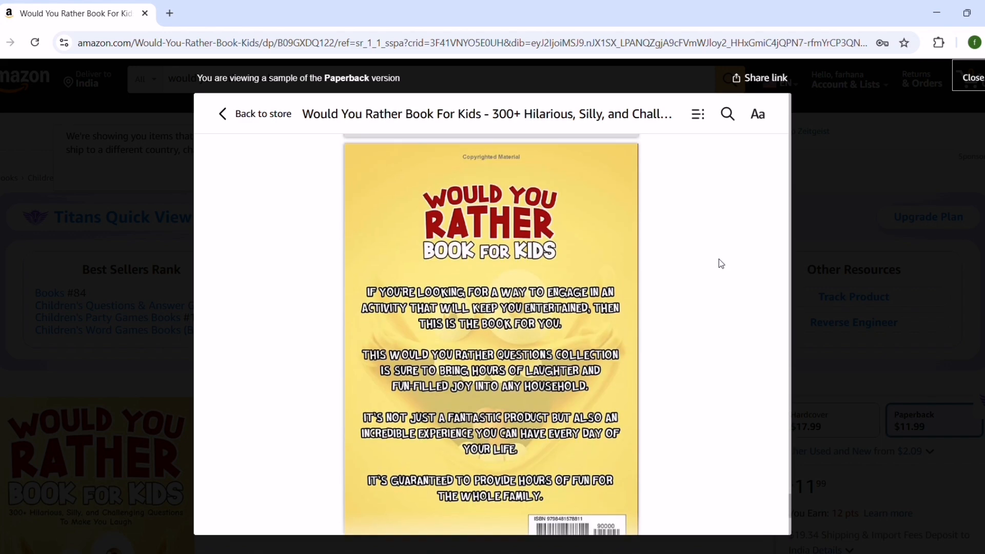
scroll(719, 260, "down", 2)
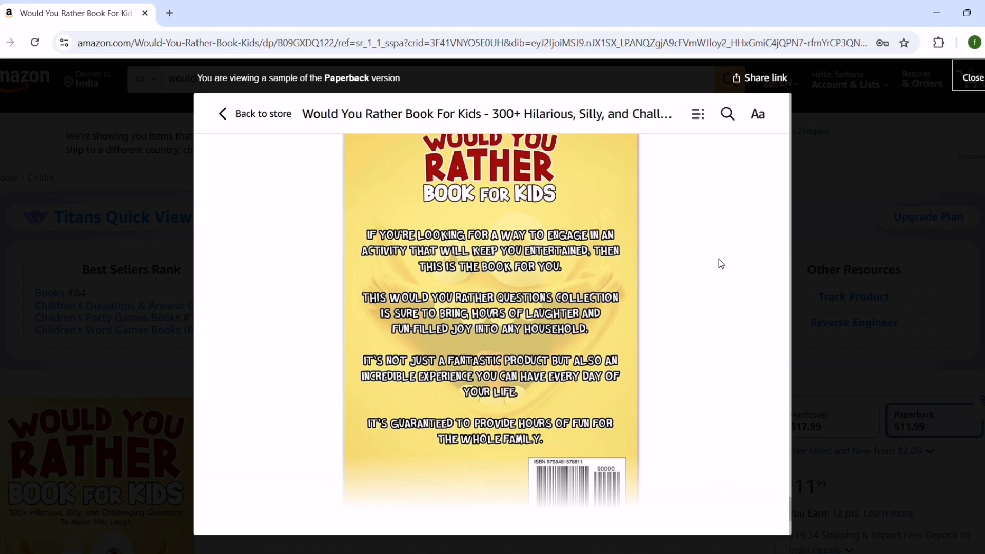
left_click(260, 114)
scroll(484, 297, "down", 5)
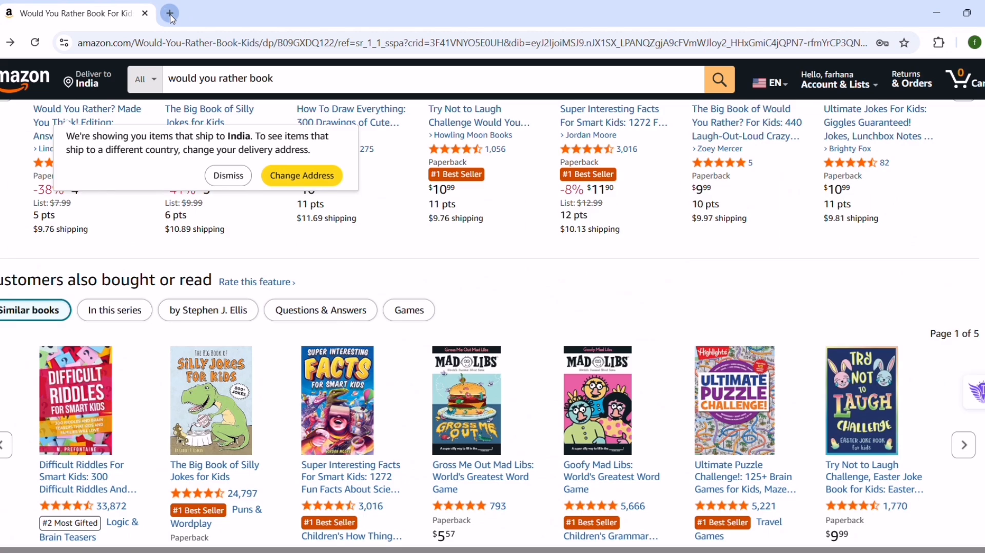
Step: Open a new browser tab, search Google for canva and open the Canva website
left_click(170, 14)
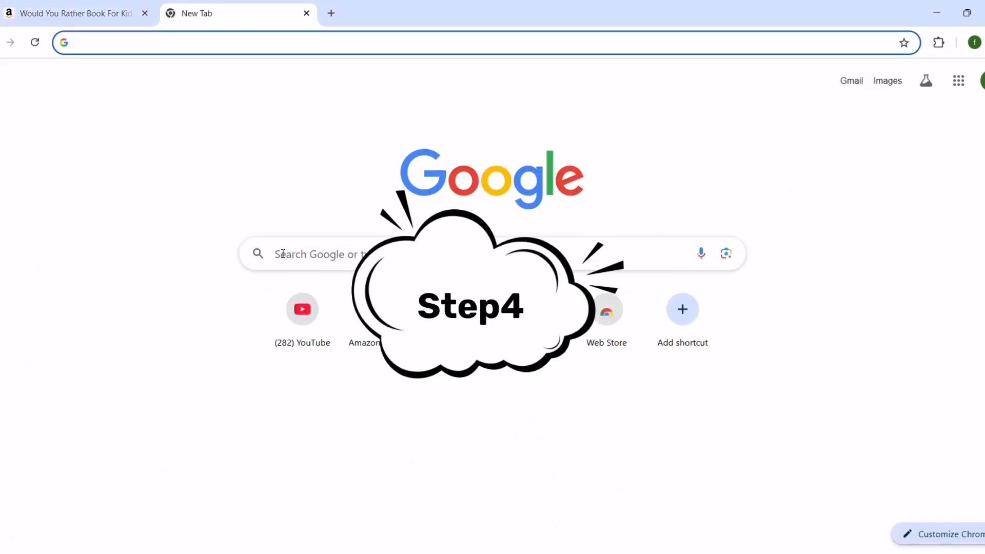
left_click(283, 255)
type("canva")
key("Return")
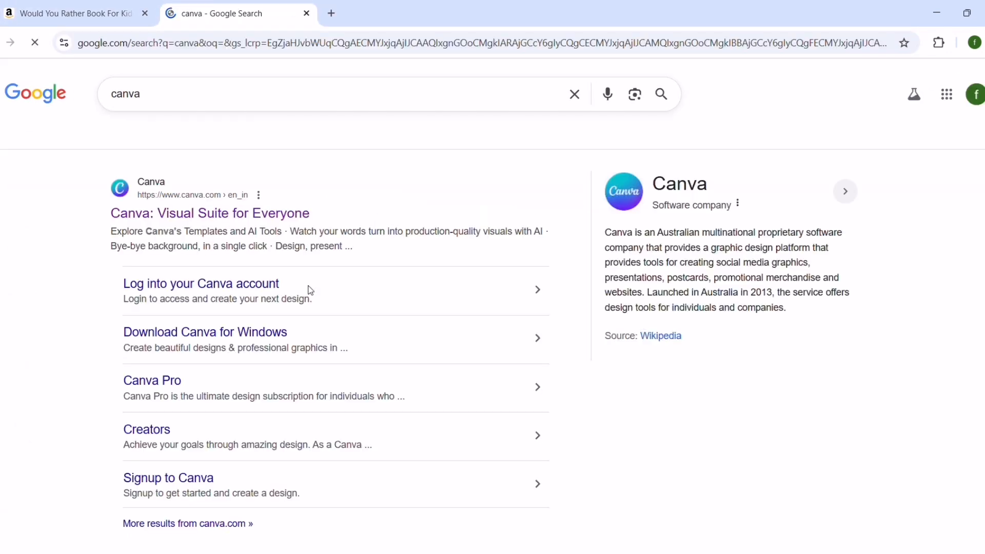
left_click(279, 218)
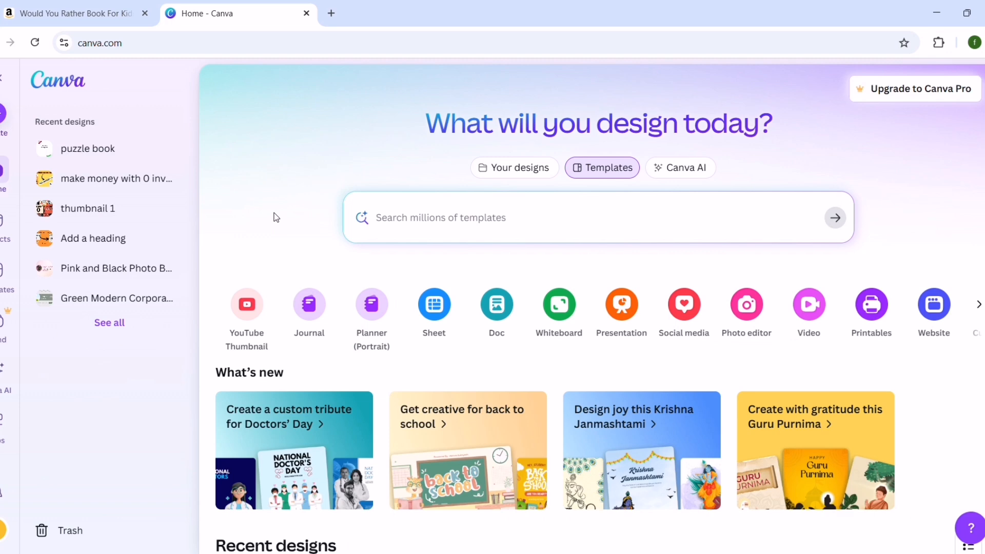
Step: Create a new custom-size design of 6.125 × 9.25 in
left_click(2, 116)
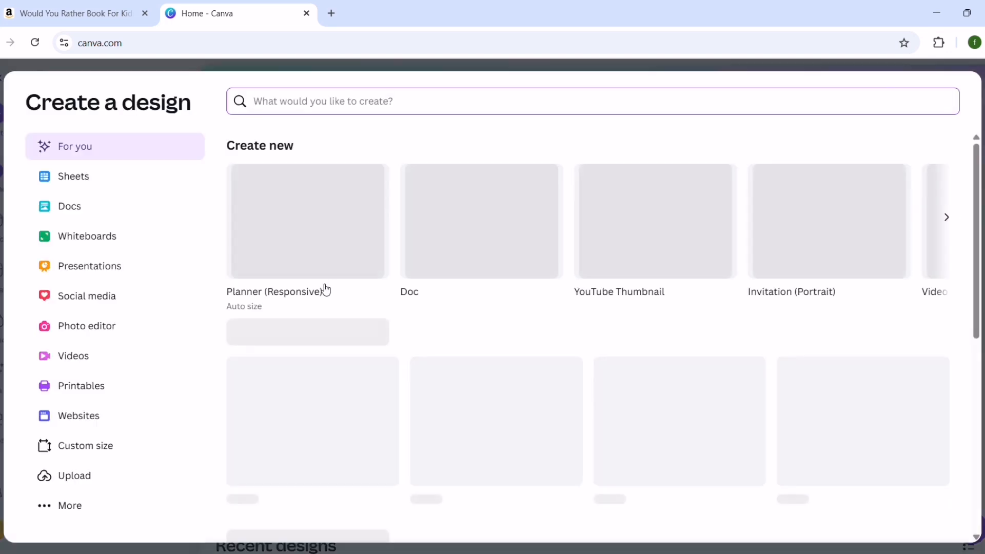
left_click(138, 450)
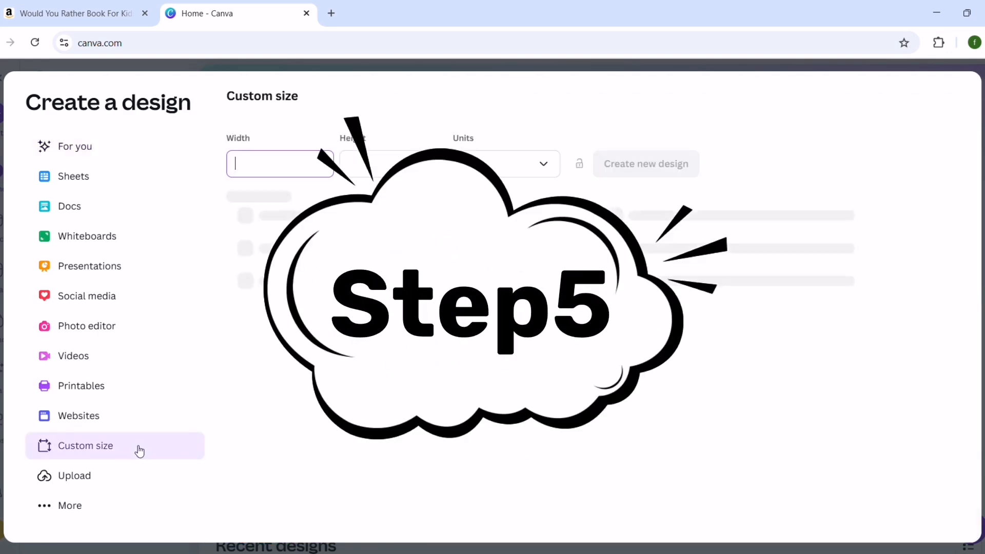
left_click(362, 240)
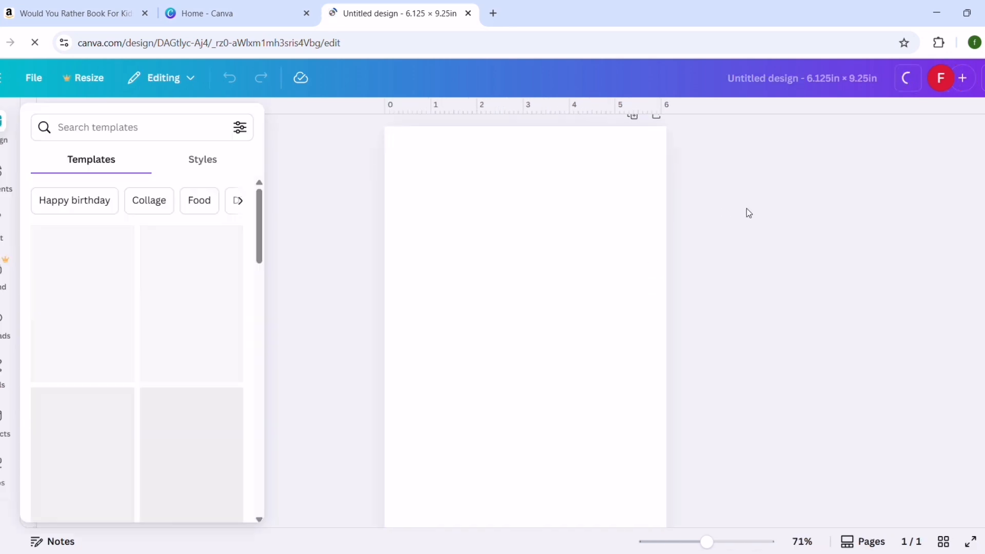
Step: In a new browser tab, search Google for amazon kdp margin calculator and open KDP's Set Trim Size, Bleed, and Margins page
left_click(493, 12)
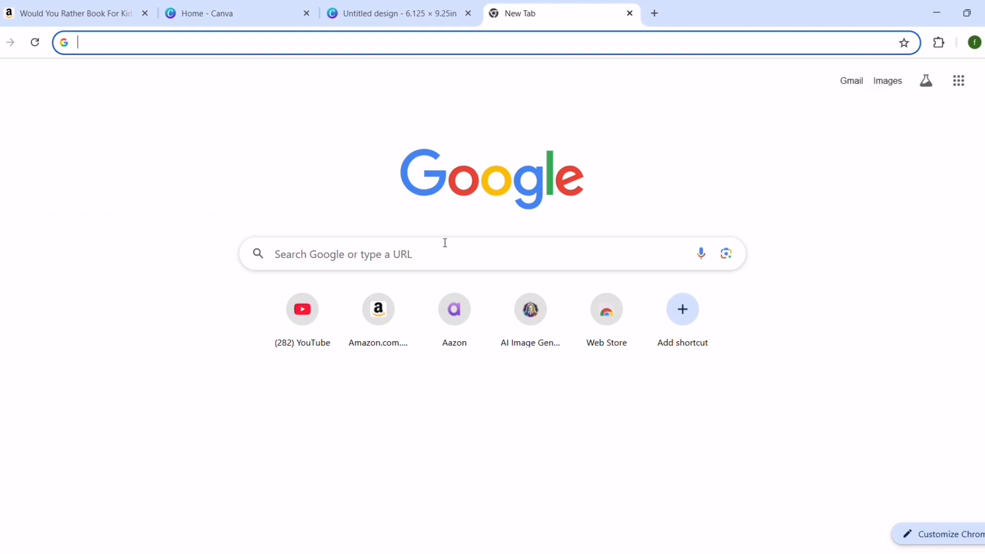
left_click(445, 243)
type("a")
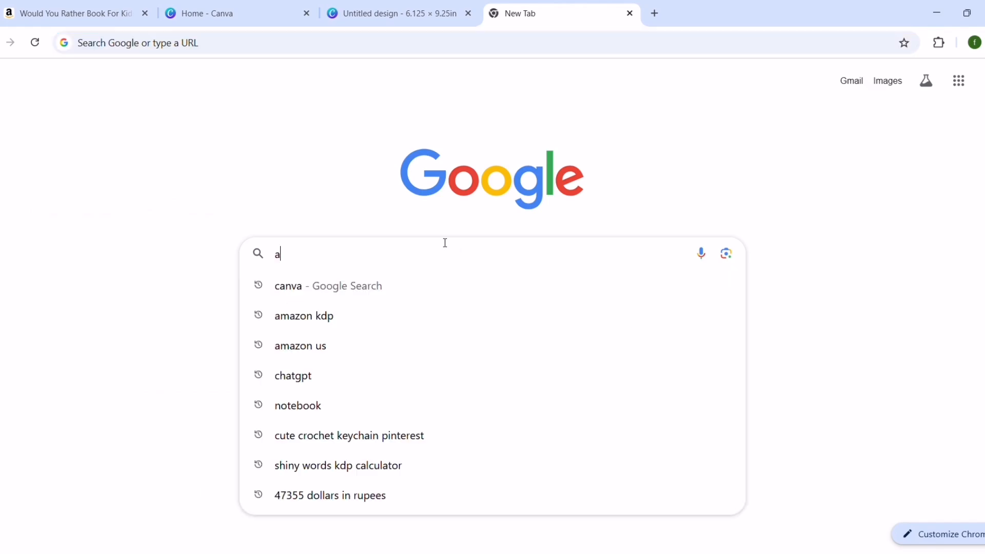
type("ma")
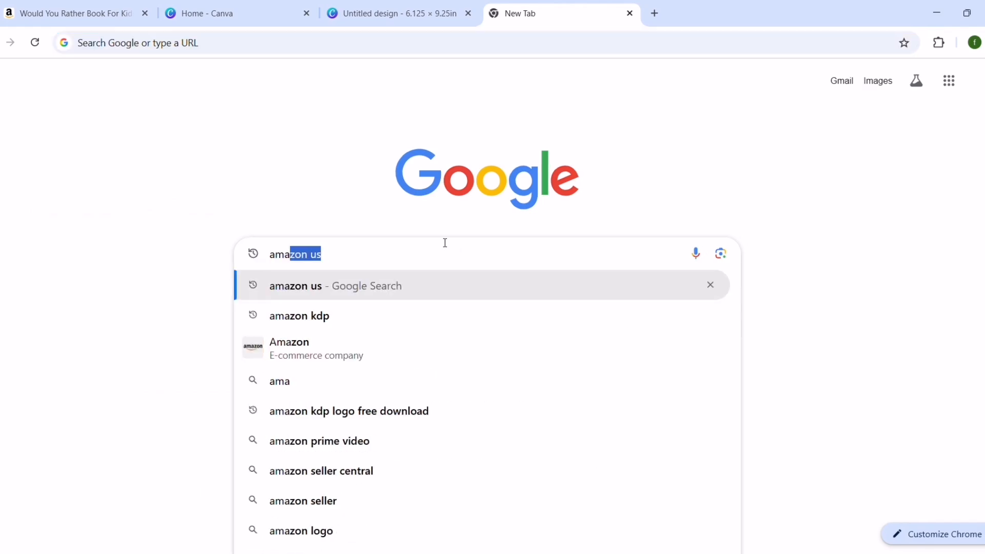
type("z")
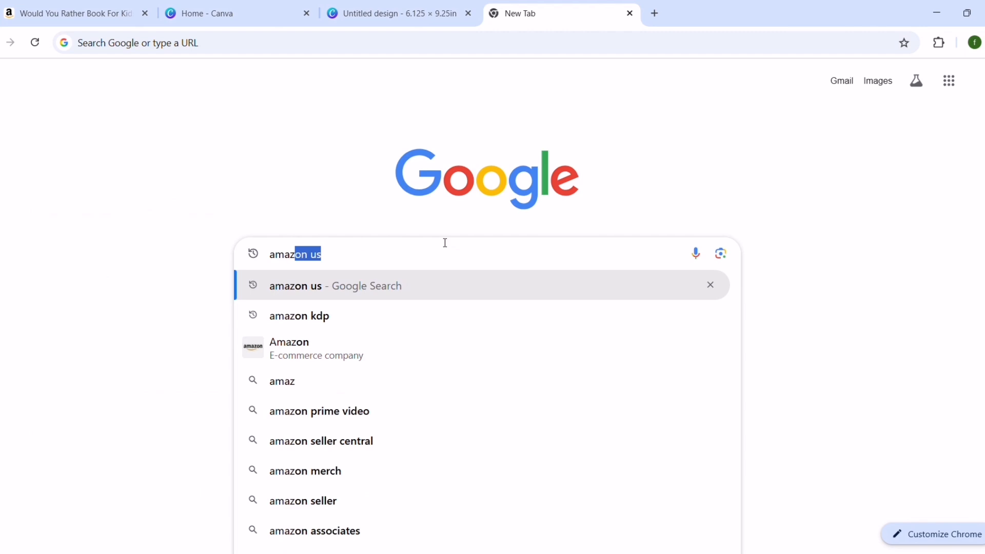
type("on kdp")
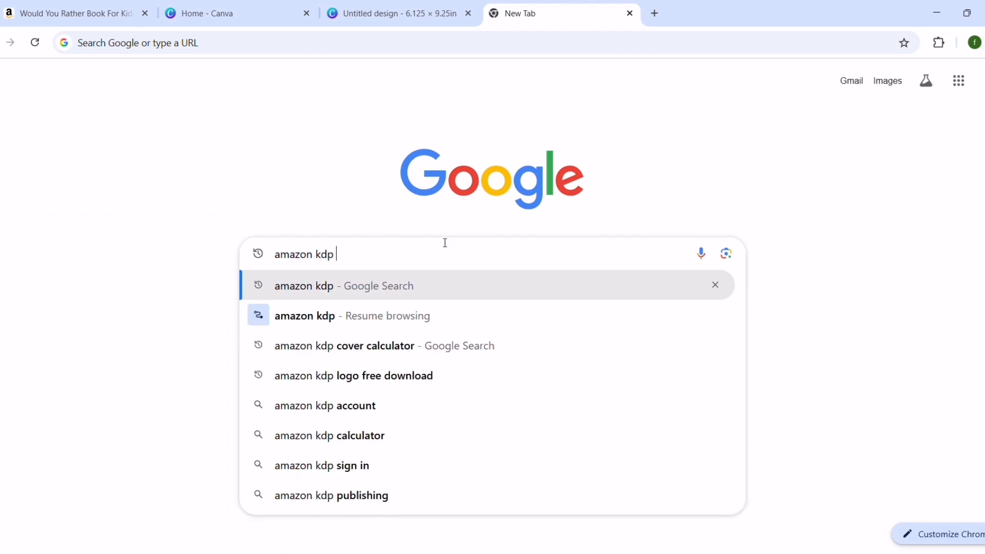
type(" ma")
key("Down")
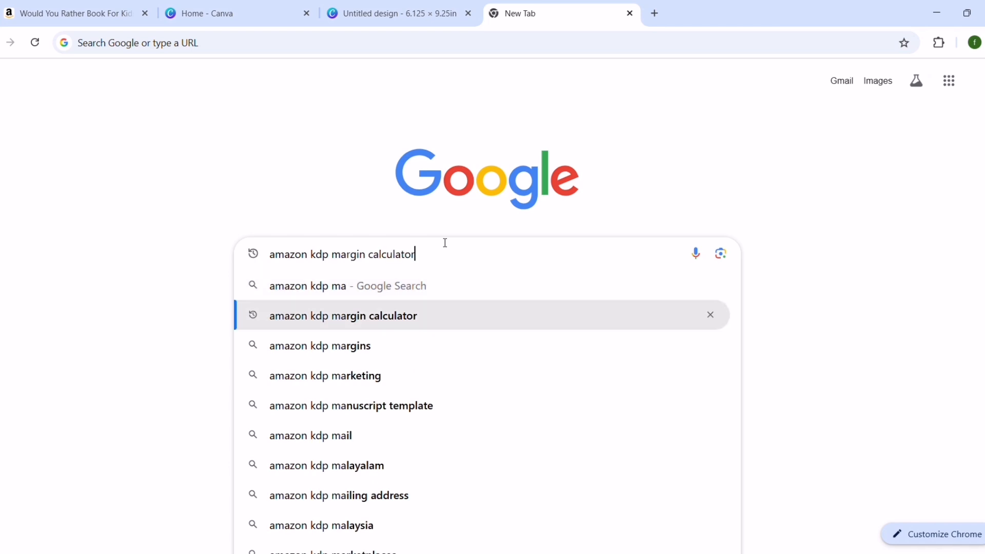
key("Return")
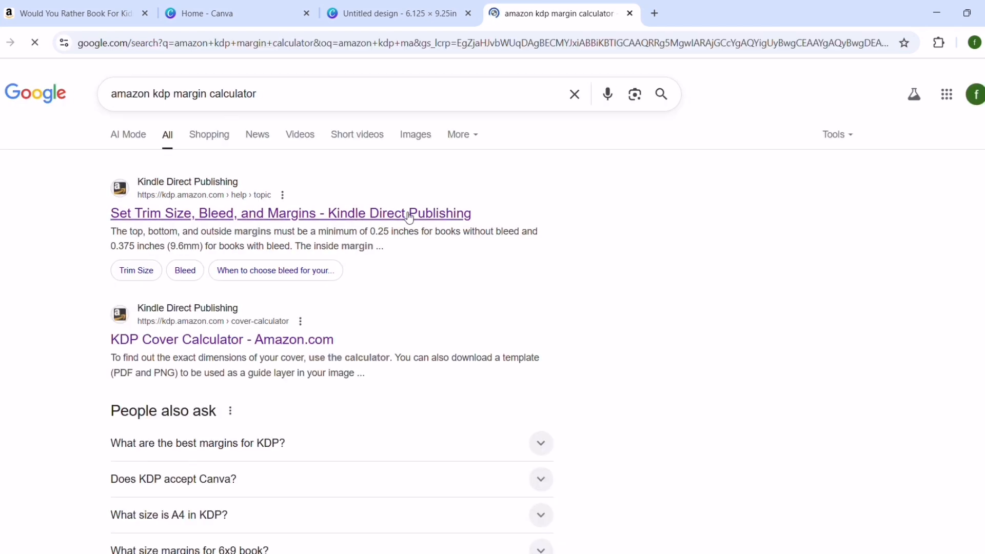
left_click(409, 214)
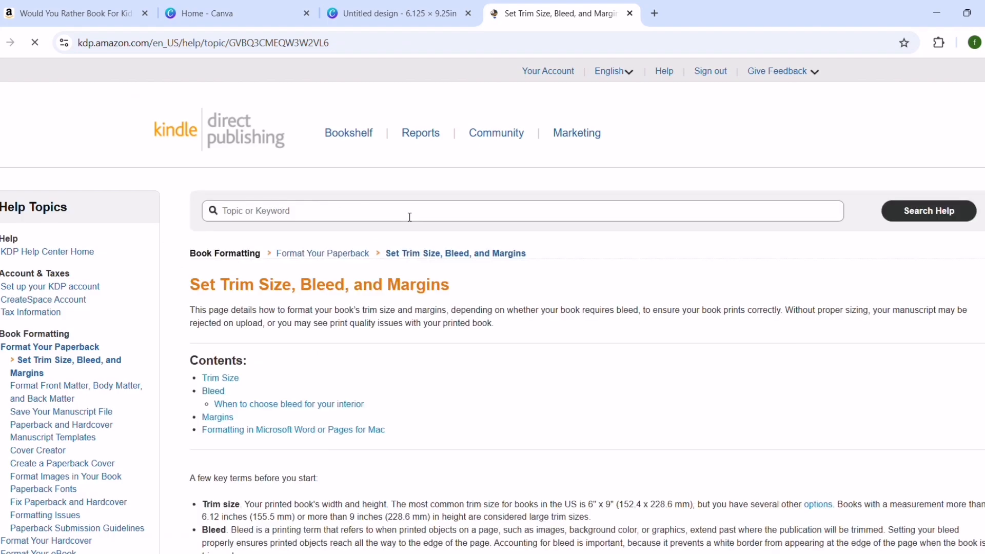
Step: Examine the trim size and bleed guidance and the table of minimum margins by page count
scroll(520, 376, "down", 20)
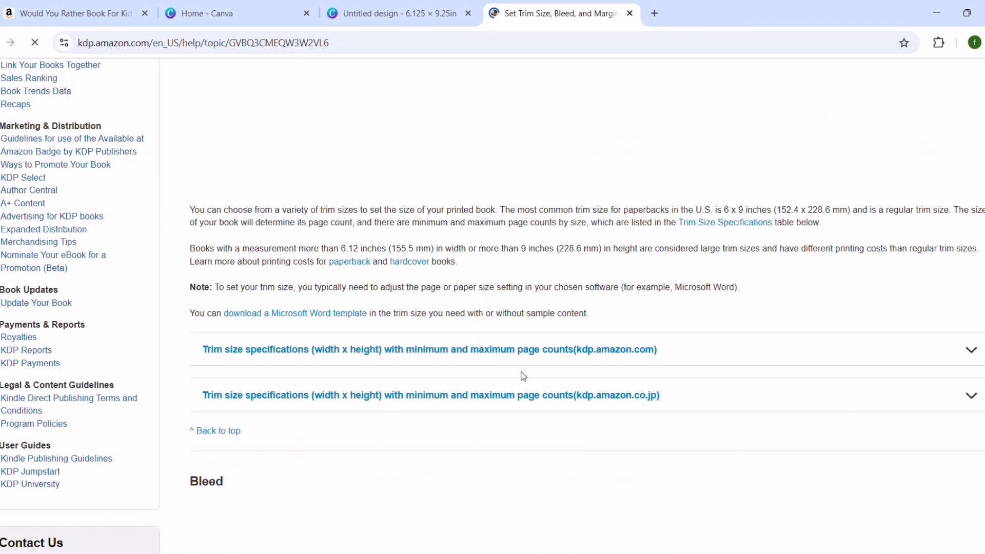
scroll(523, 376, "down", 20)
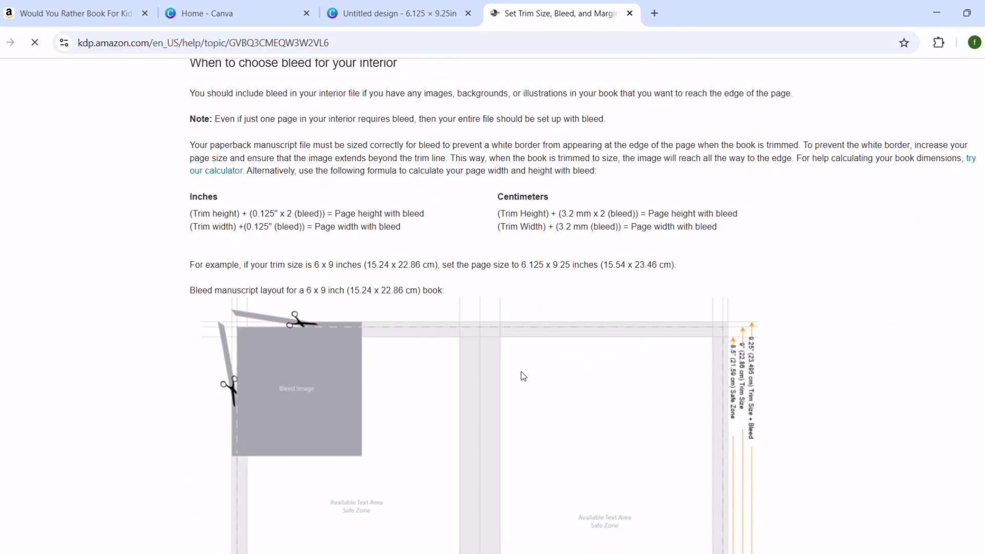
scroll(521, 374, "down", 12)
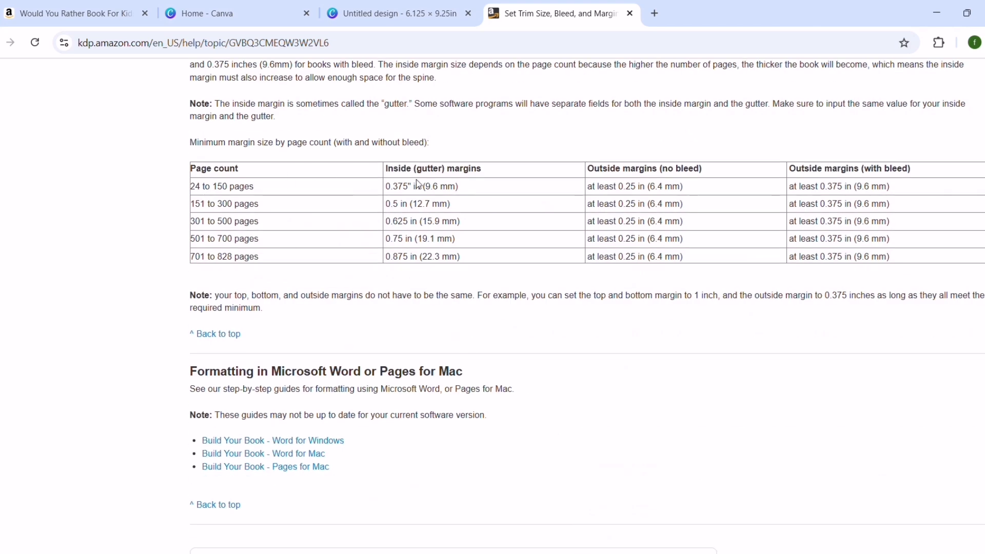
Step: Switch to the untitled Canva design and place ruler guides about 0.4 in inside all four page edges as margins
left_click(377, 18)
left_click(284, 333)
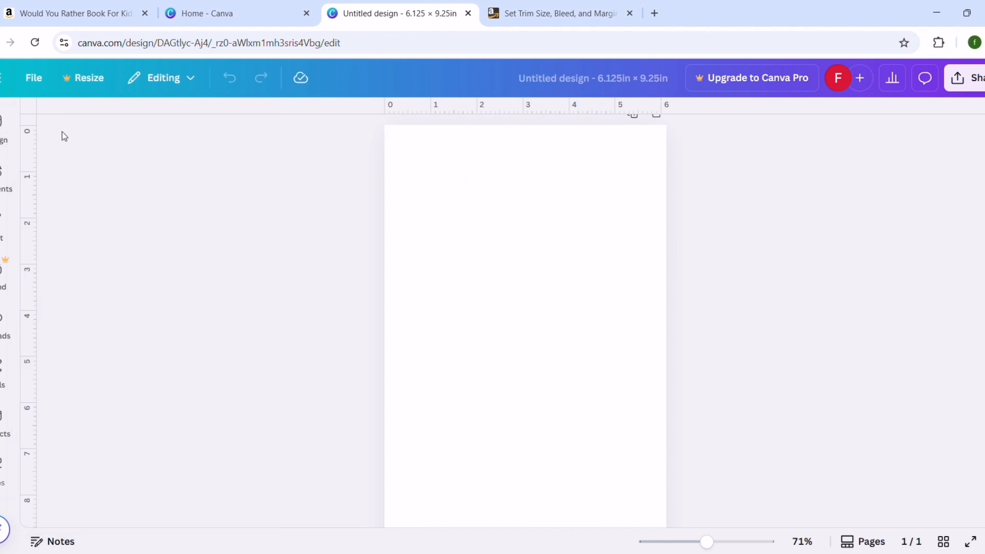
left_click_drag(102, 114, 118, 150)
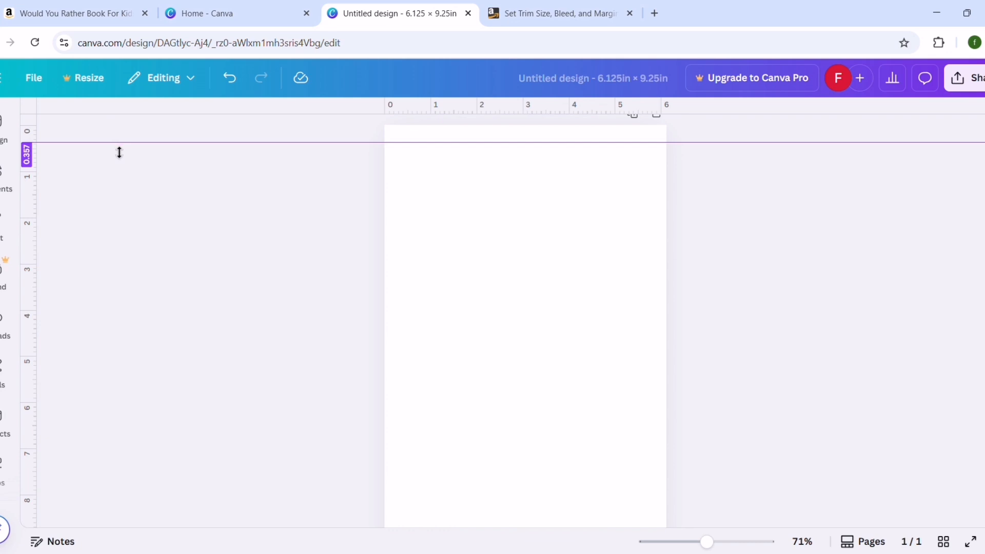
left_click_drag(119, 152, 121, 151)
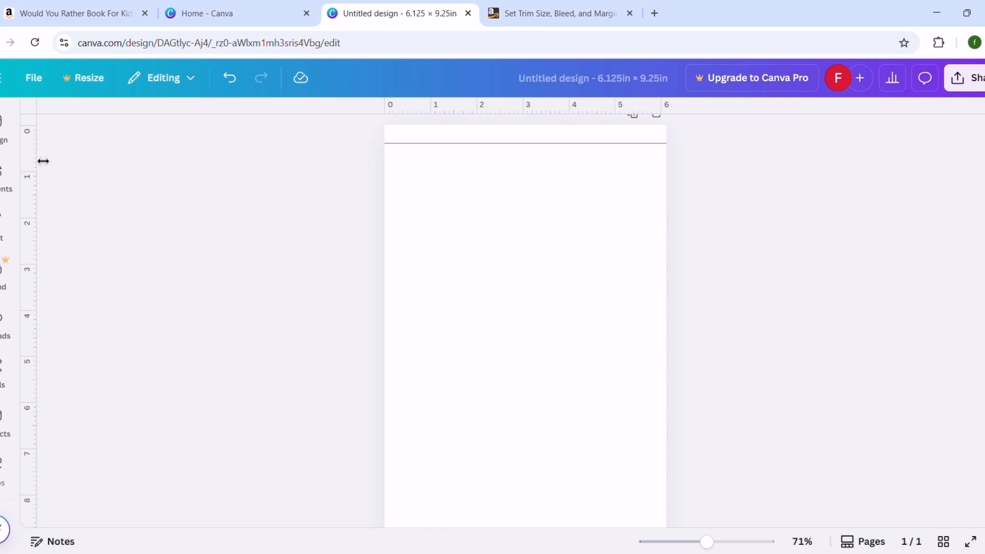
left_click_drag(42, 161, 410, 176)
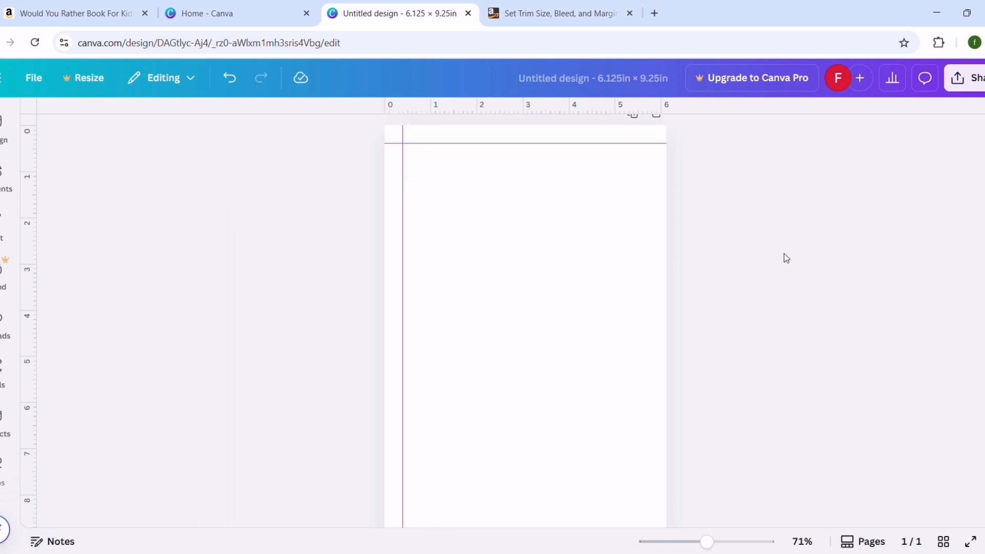
left_click(2, 177)
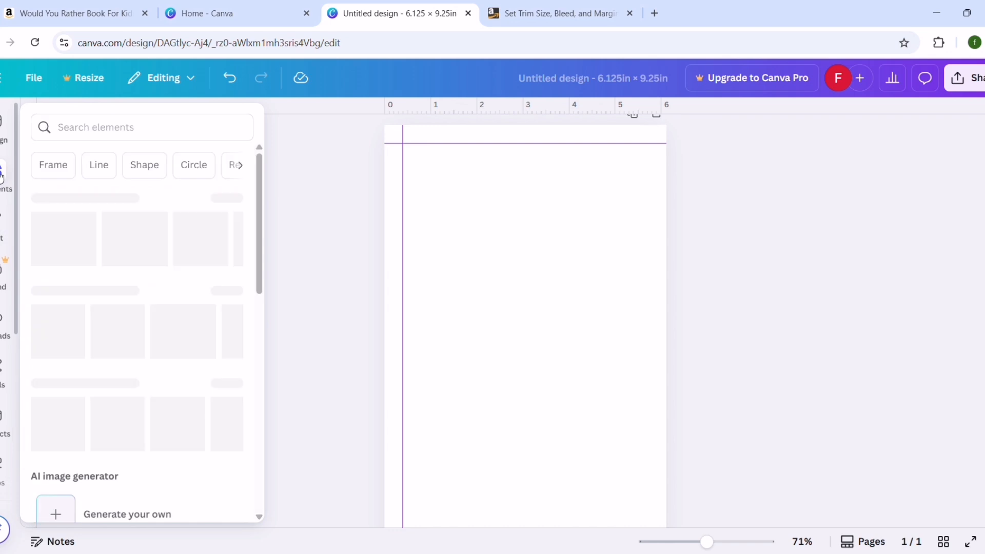
scroll(857, 208, "down", 3)
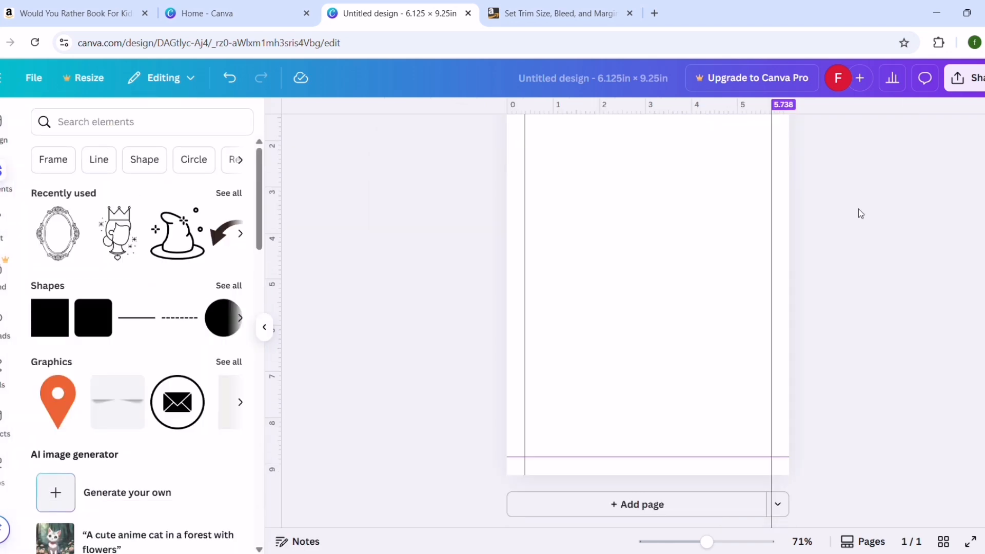
Step: Add four blank pages to the design, making five pages in total
left_click(643, 515)
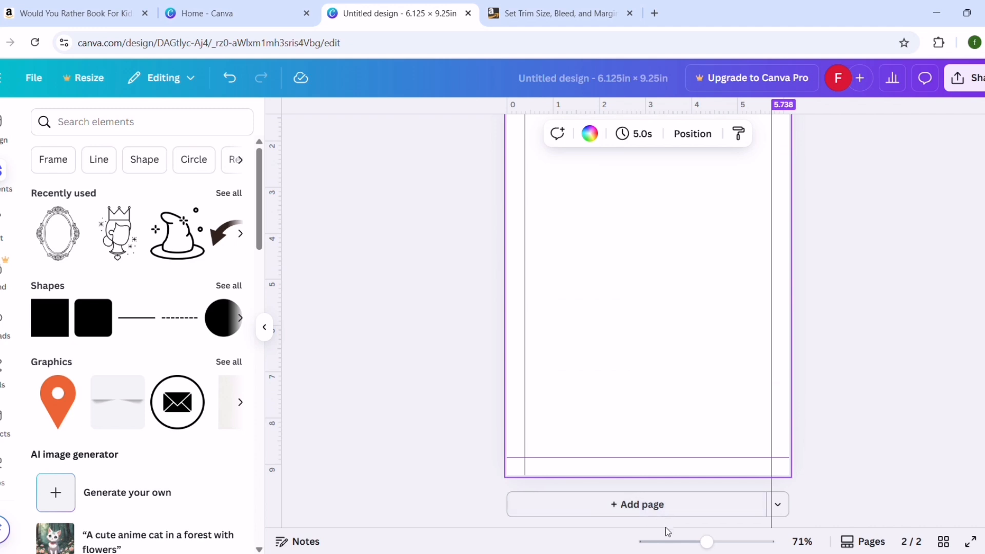
left_click(660, 513)
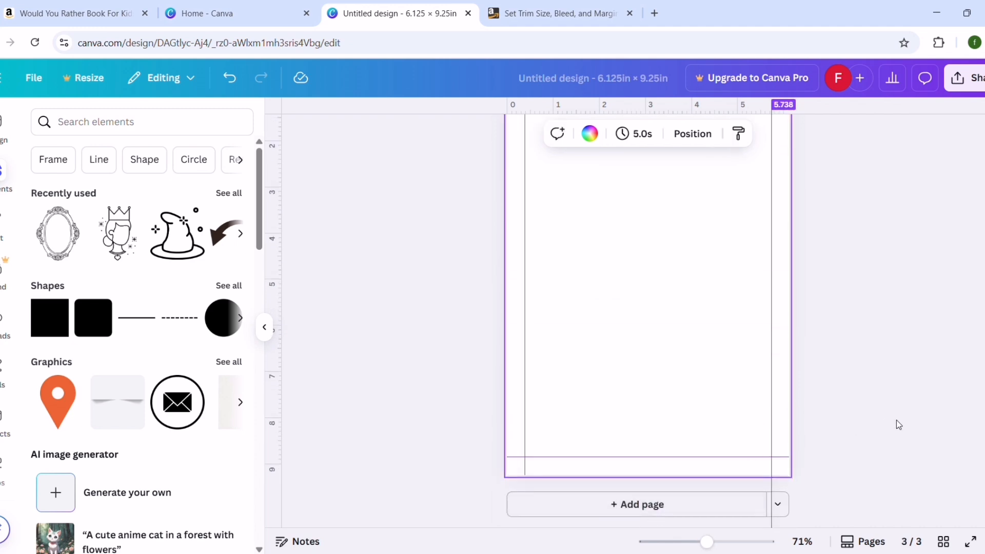
left_click(946, 415)
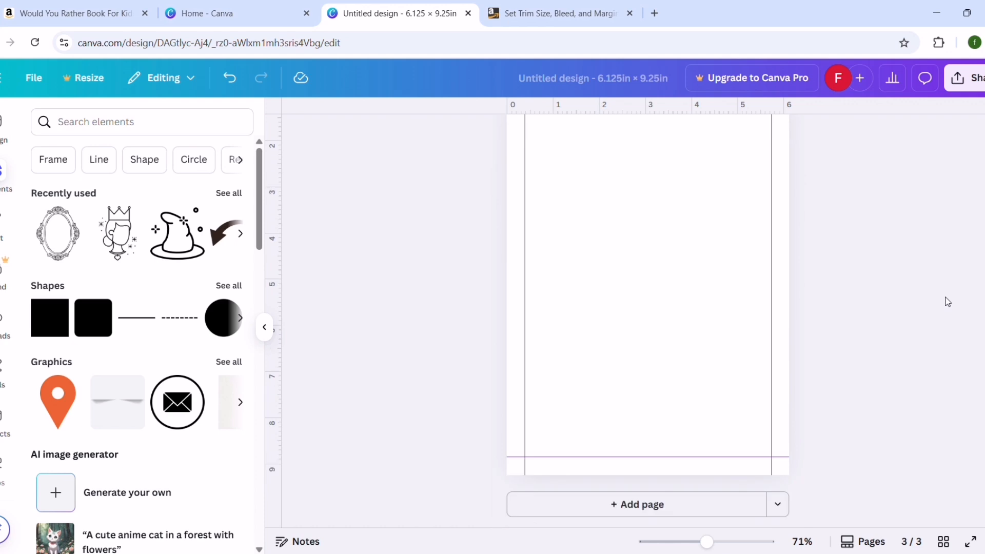
left_click(720, 507)
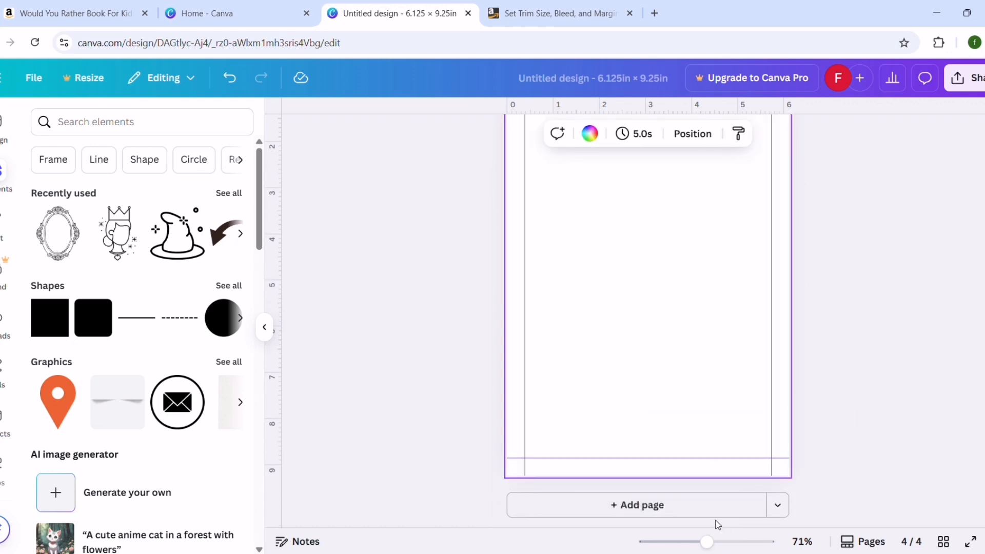
left_click(716, 511)
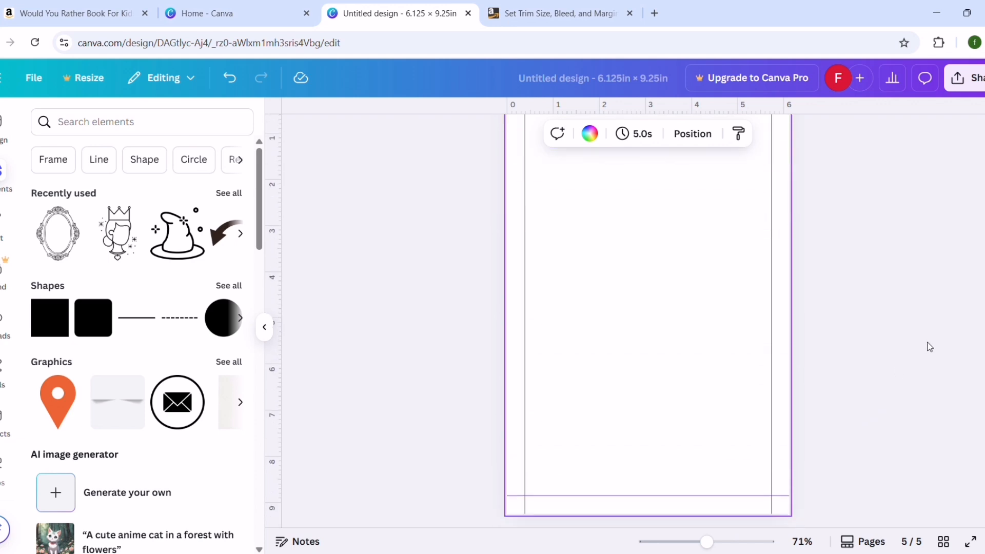
Step: Search the elements library for rectangle outline and show all matching graphics
scroll(929, 347, "up", 1)
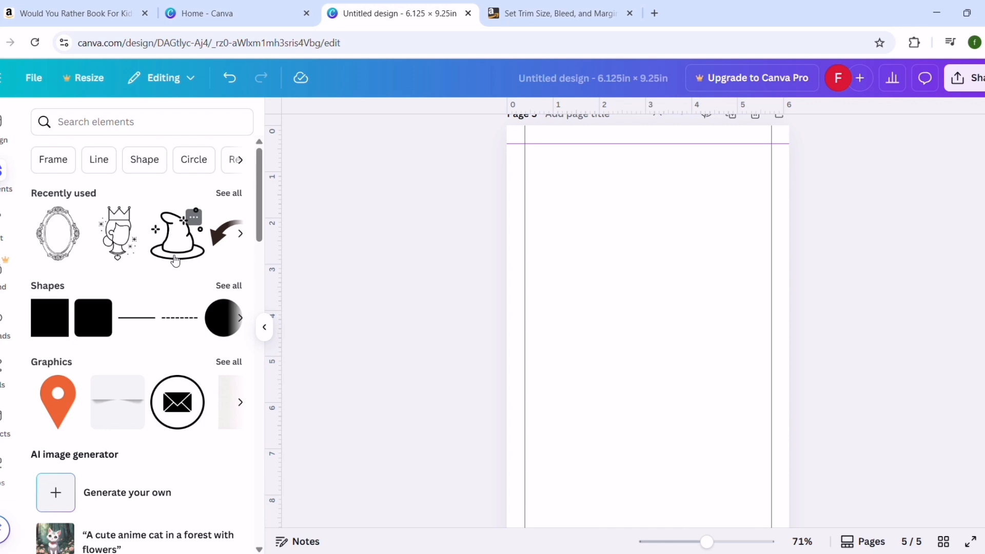
left_click(110, 127)
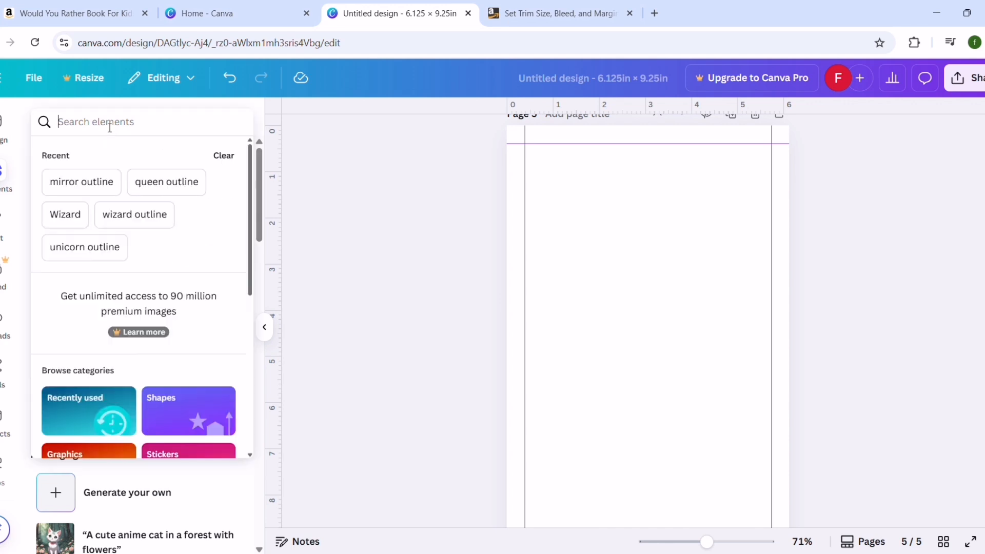
type("rec")
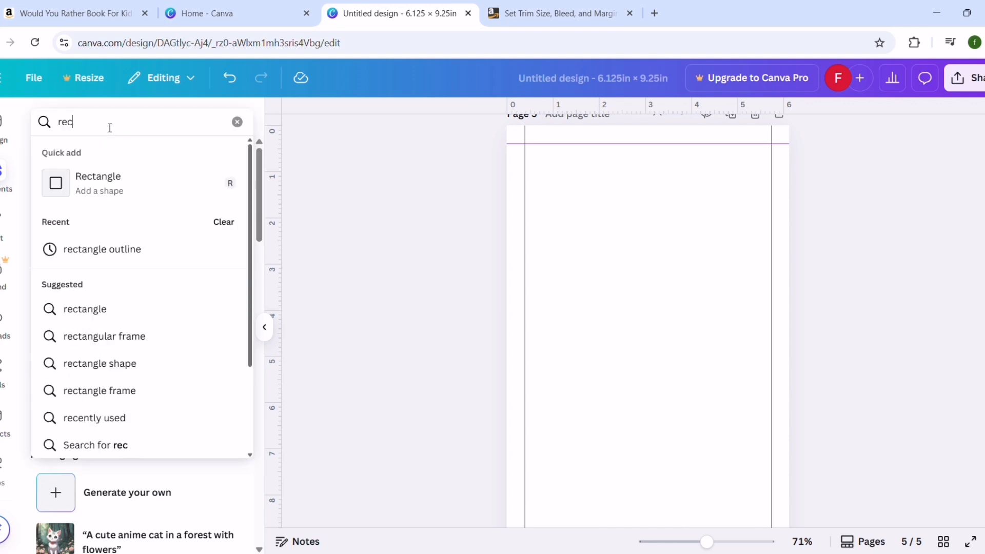
type("tangle")
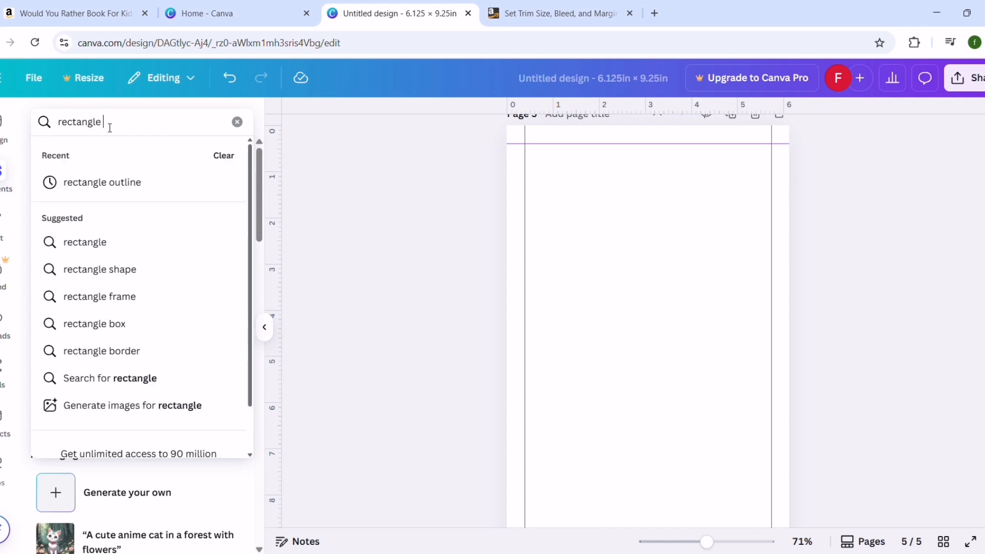
key("Down")
key("Return")
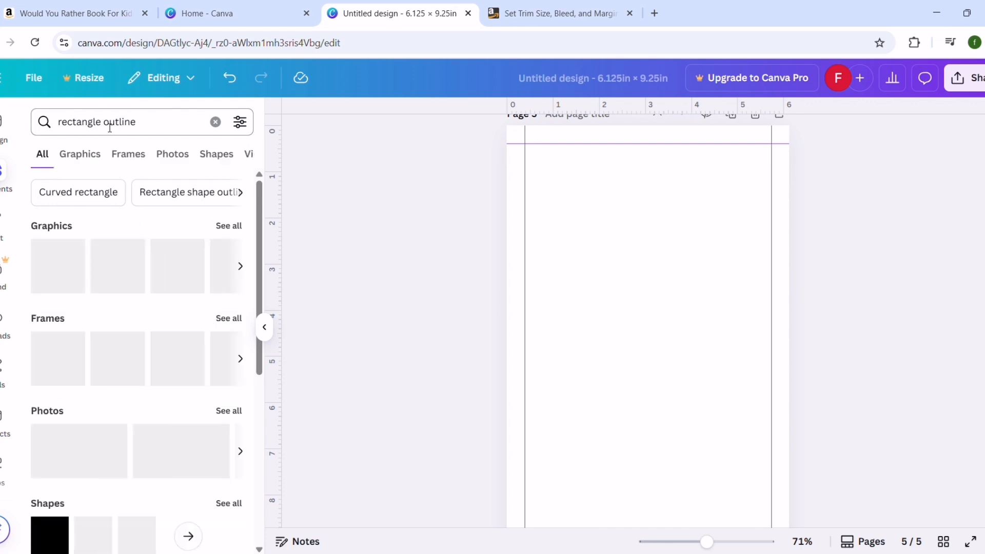
left_click(229, 227)
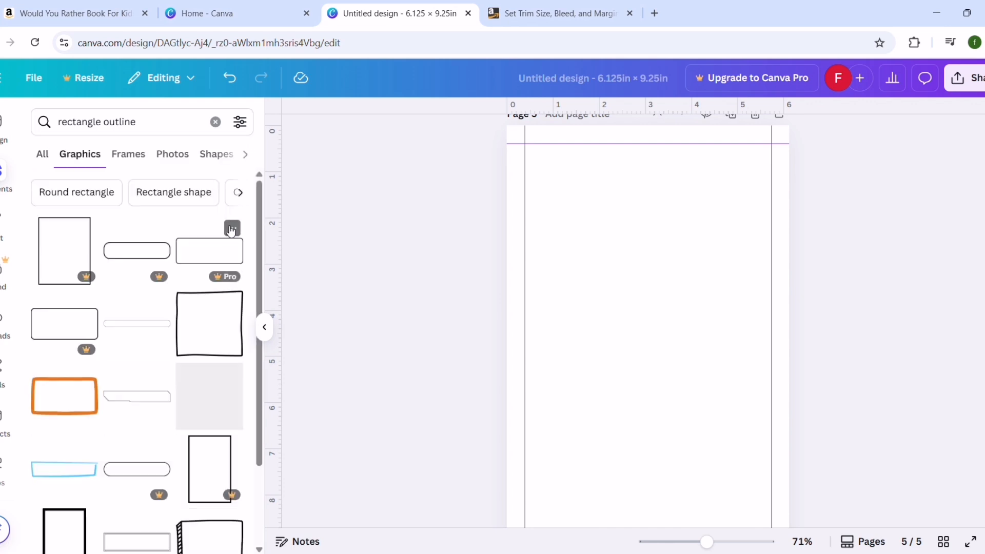
Step: Refine the graphics search to rectangle outline dotted
left_click(171, 121)
type("dotted")
key("Return")
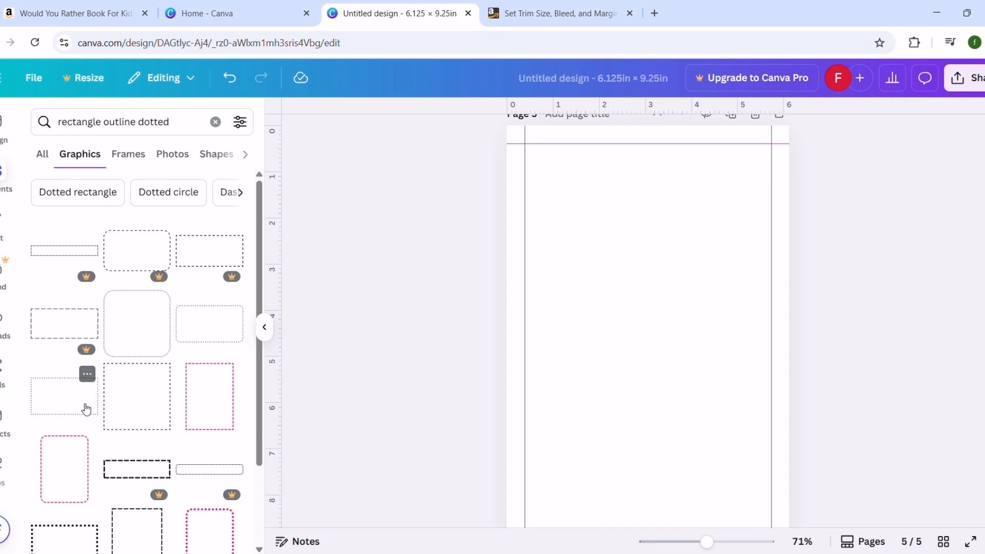
Step: Insert the rounded dotted rectangle graphic on page 5 and enlarge it to about 4.3 in wide in the page's upper part
left_click(210, 338)
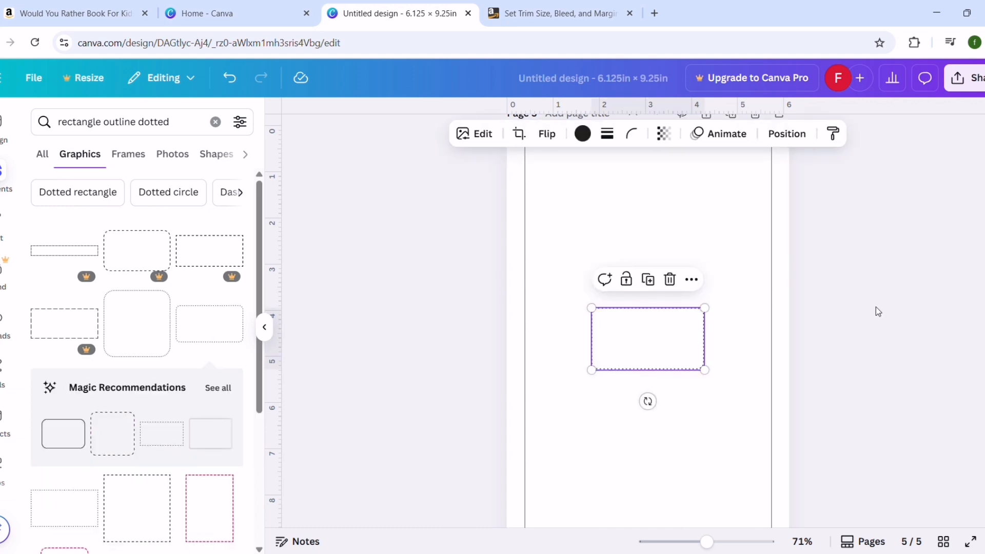
left_click(914, 267)
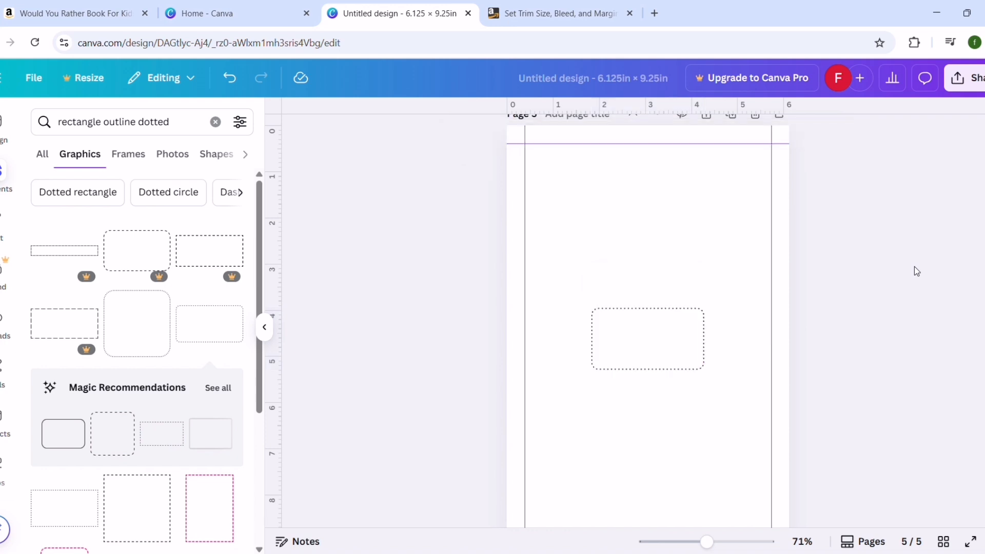
left_click_drag(681, 344, 756, 265)
left_click(898, 204)
left_click(694, 247)
left_click_drag(695, 247, 702, 251)
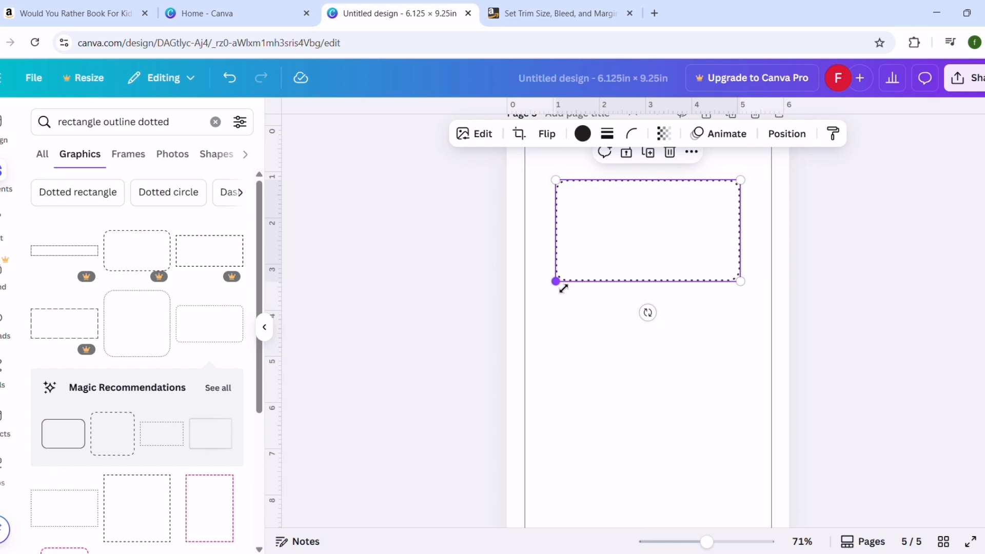
left_click_drag(561, 288, 554, 291)
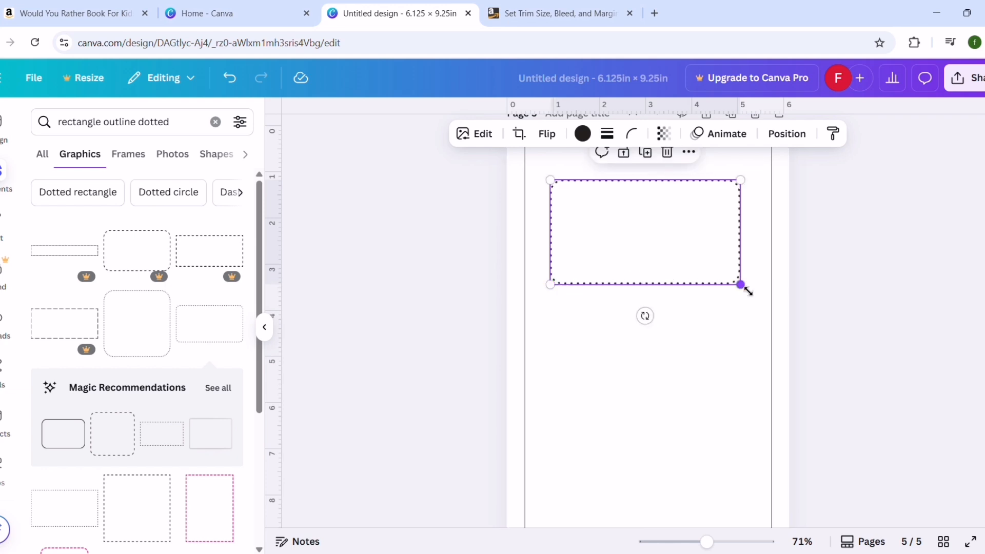
left_click_drag(748, 291, 759, 300)
Step: Set the dotted rectangle's transparency to 78
left_click(663, 135)
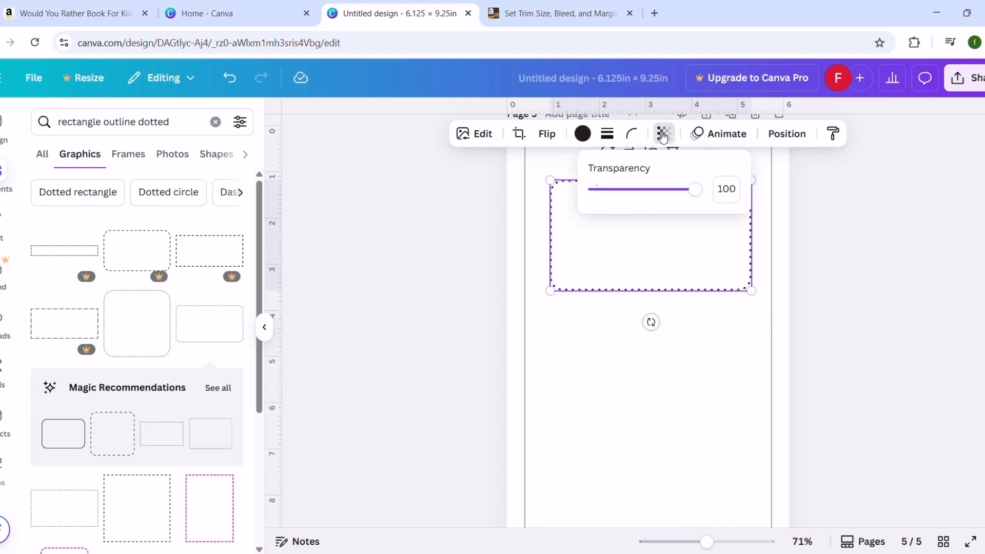
left_click_drag(696, 200, 679, 201)
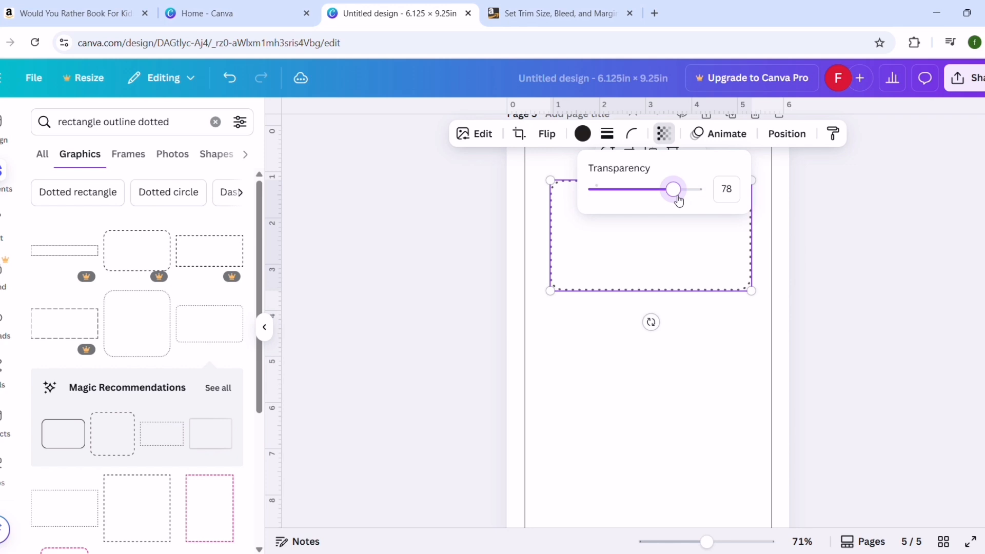
left_click(872, 250)
left_click(872, 250)
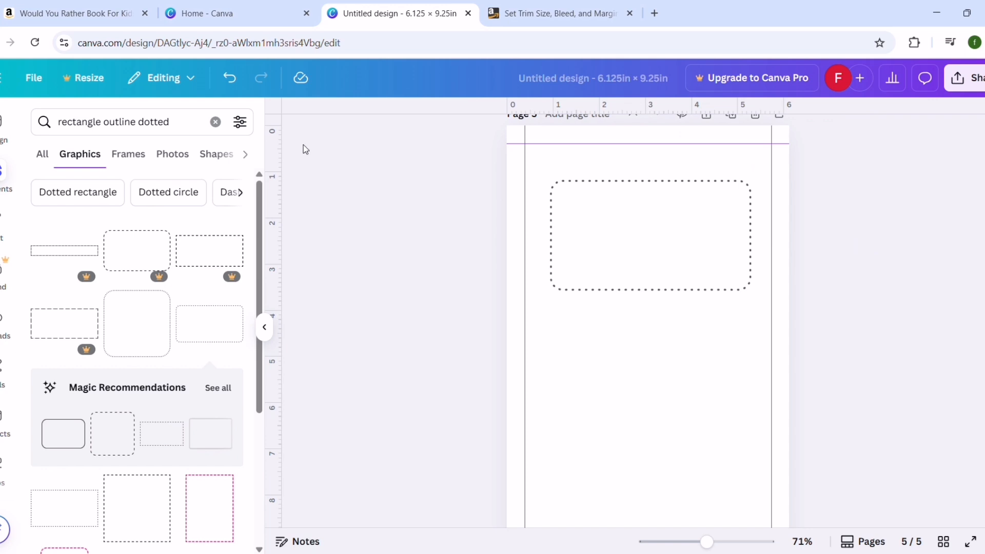
Step: Paste the question "Would you rather celebrate Bastille Day in France or Obon in Japan?" and move it inside the dotted rectangle
left_click(603, 227)
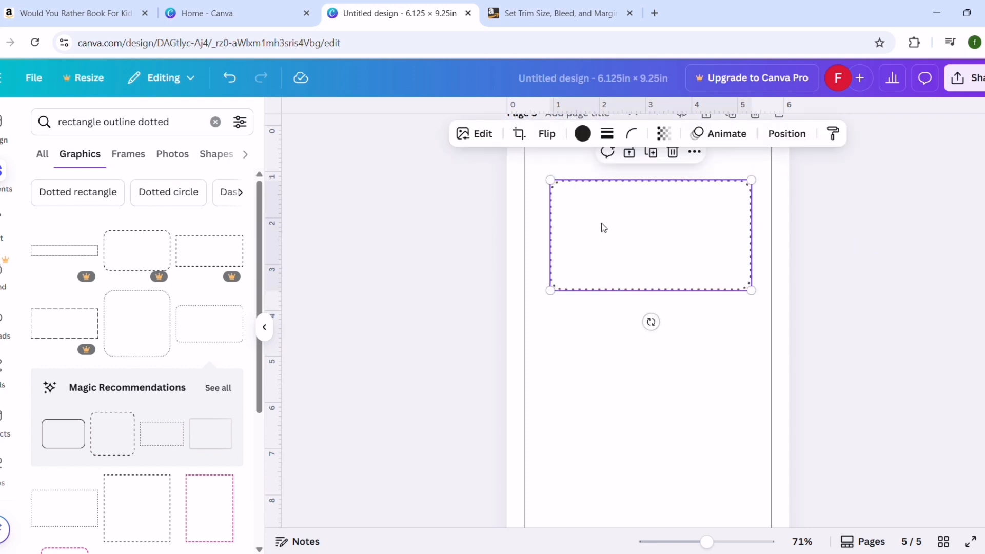
right_click(604, 227)
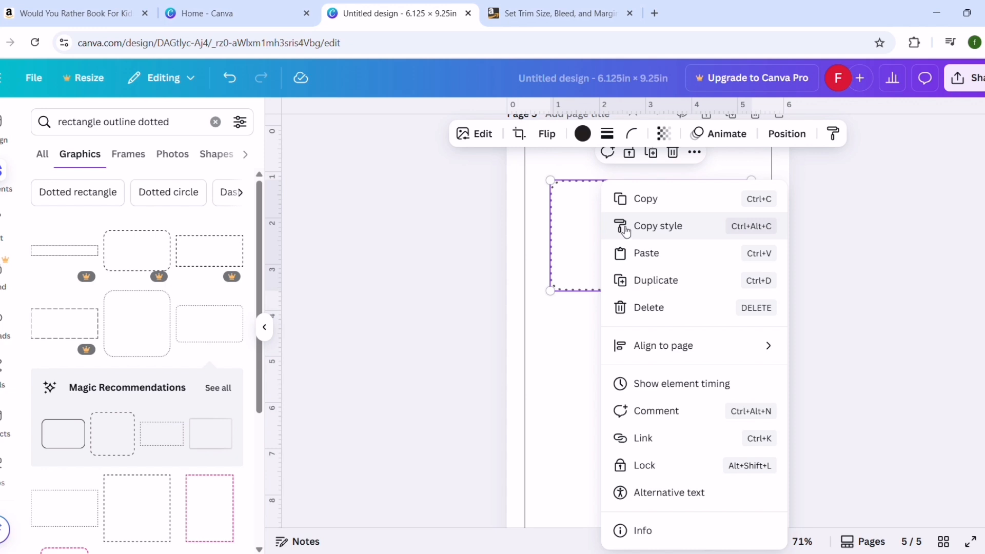
left_click(644, 252)
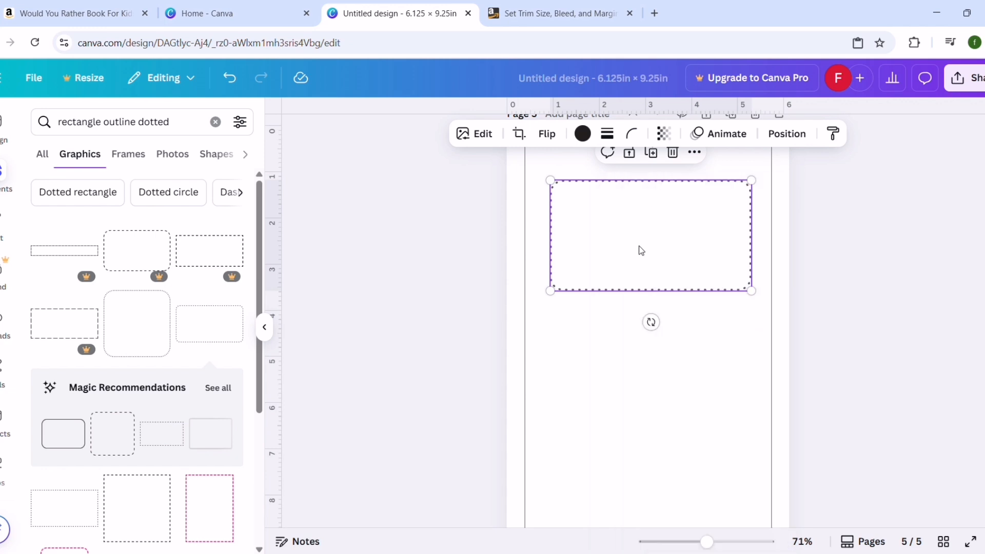
left_click(867, 255)
left_click_drag(670, 303, 676, 217)
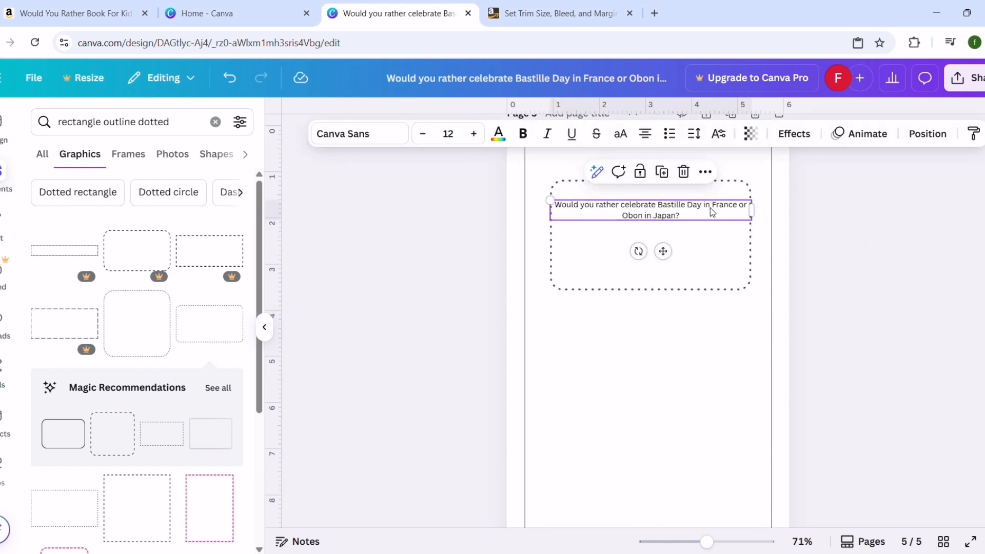
Step: Break the question into separate lines after "Bastille Day", "in France" and "or", leaving "Obon in Japan?" on its own line
double_click(740, 207)
left_click(742, 207)
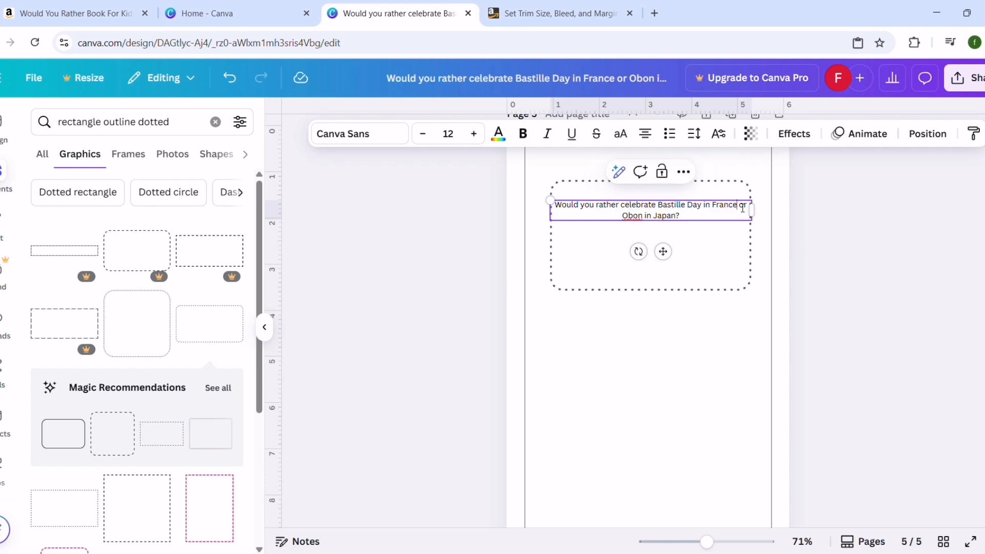
key("Return")
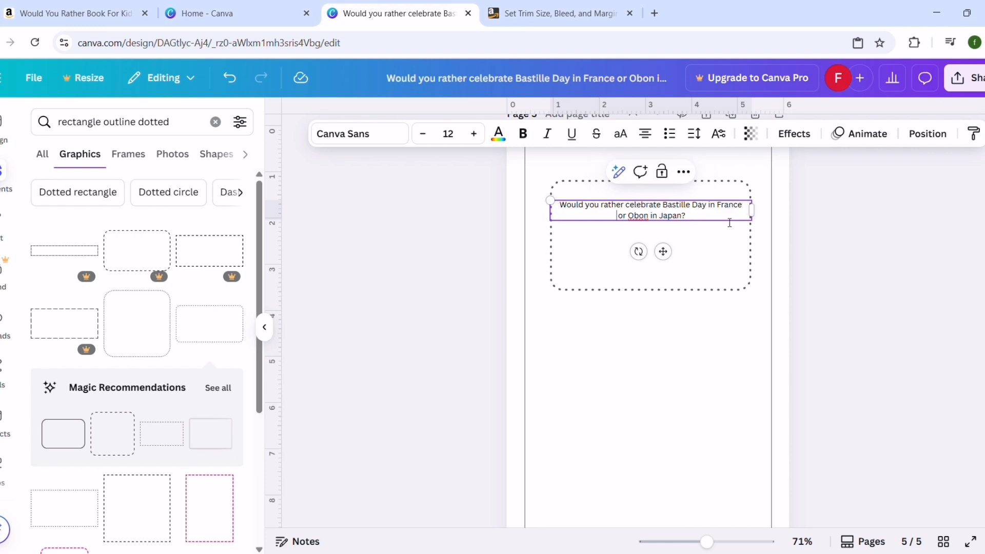
left_click(631, 222)
key("Return")
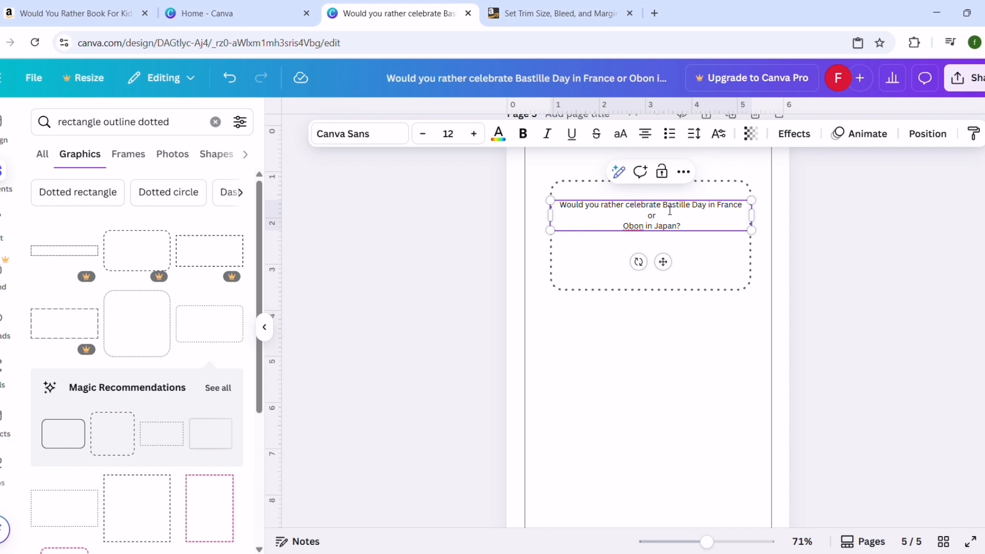
left_click(712, 210)
key("Return")
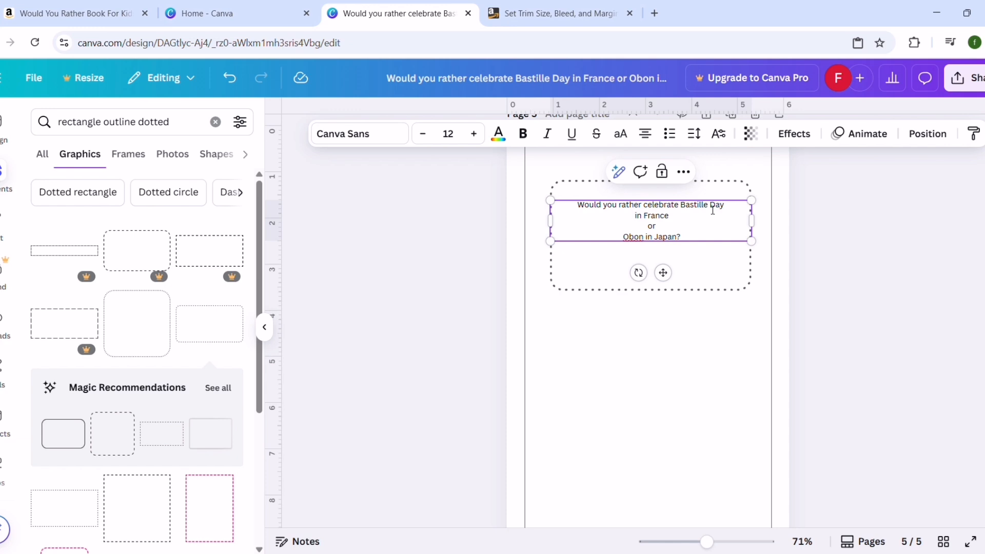
Step: Enlarge the question text to font size 25 and position it to fill the dotted rectangle
left_click(702, 309)
left_click_drag(681, 279, 682, 263)
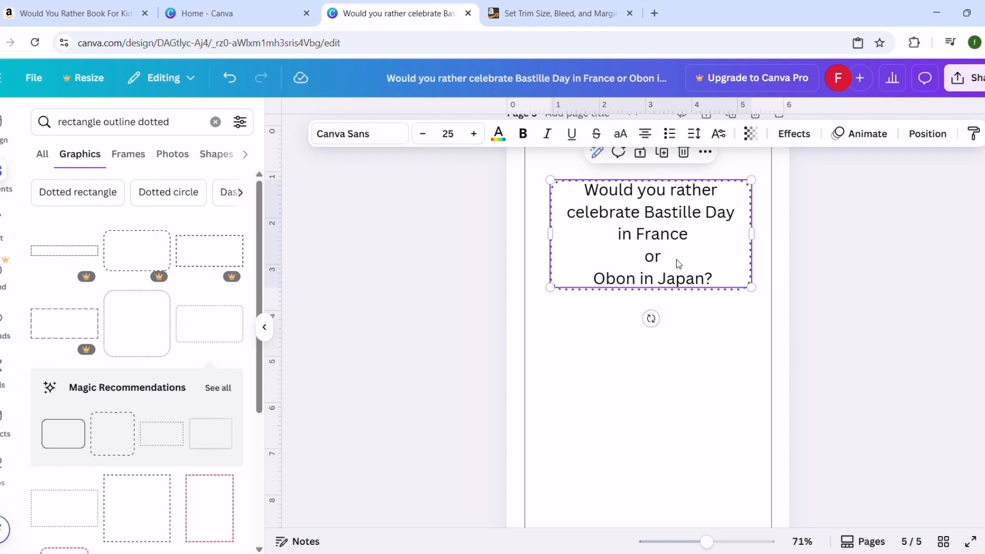
left_click(911, 250)
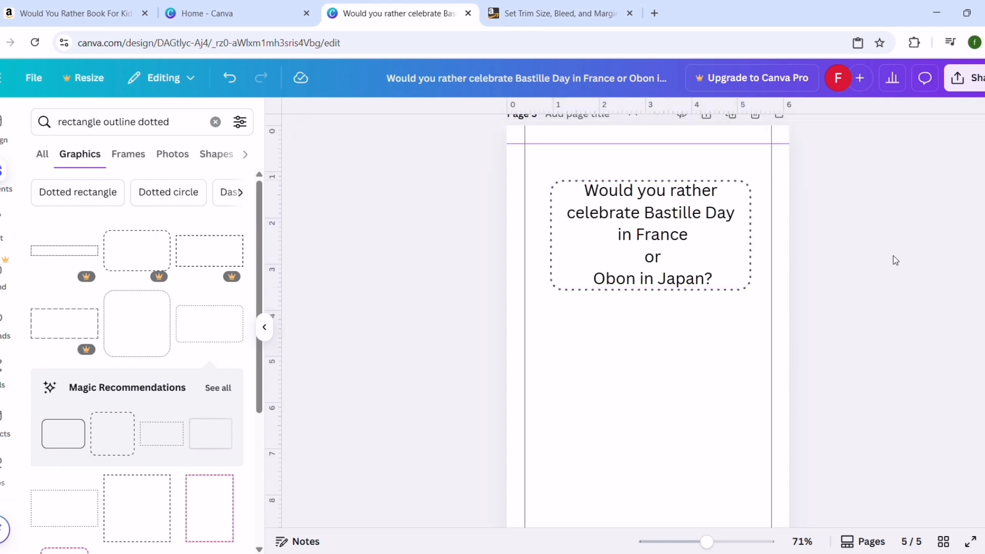
Step: Set the question's lines in Comic Sans and the word "or" in the Wedges font
left_click(725, 277)
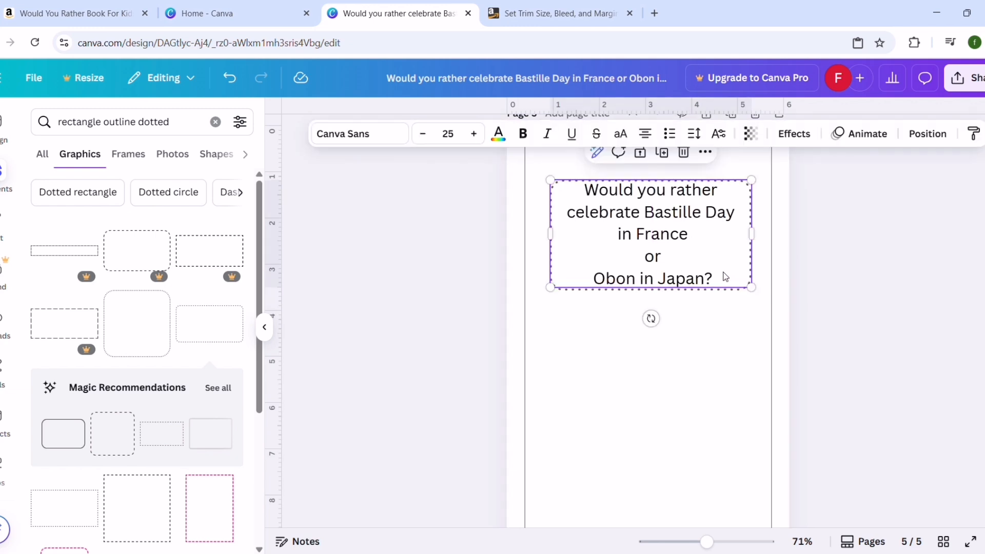
left_click(726, 277)
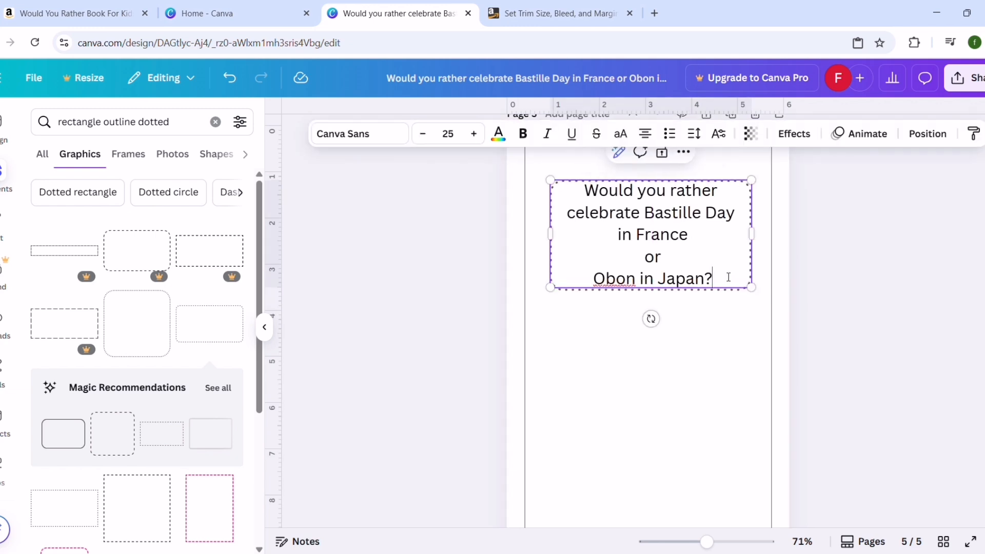
left_click(377, 135)
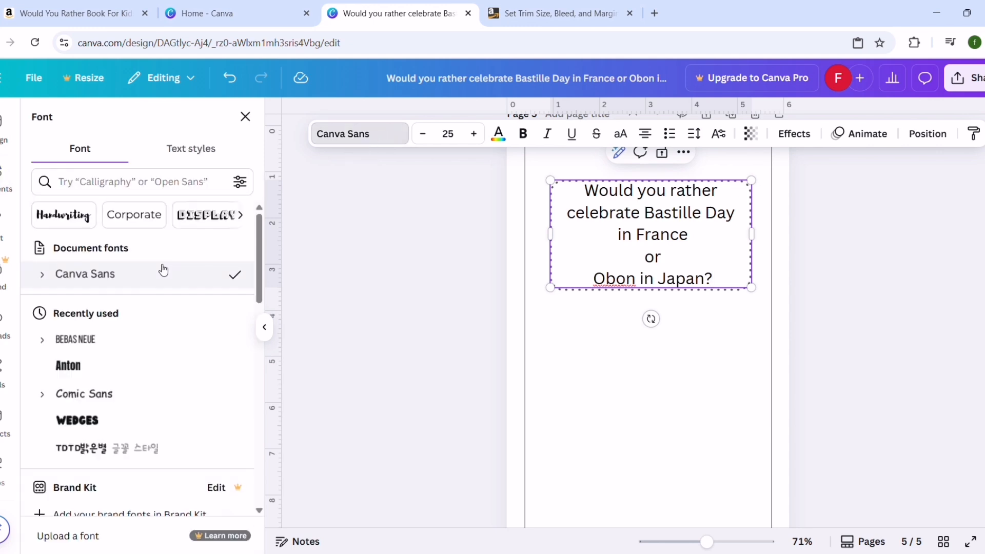
left_click(131, 396)
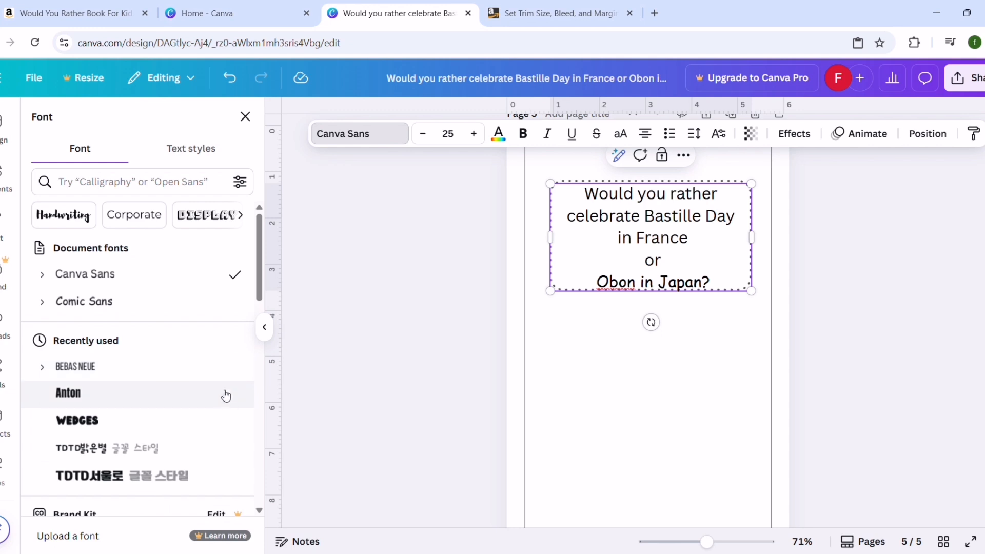
left_click(221, 429)
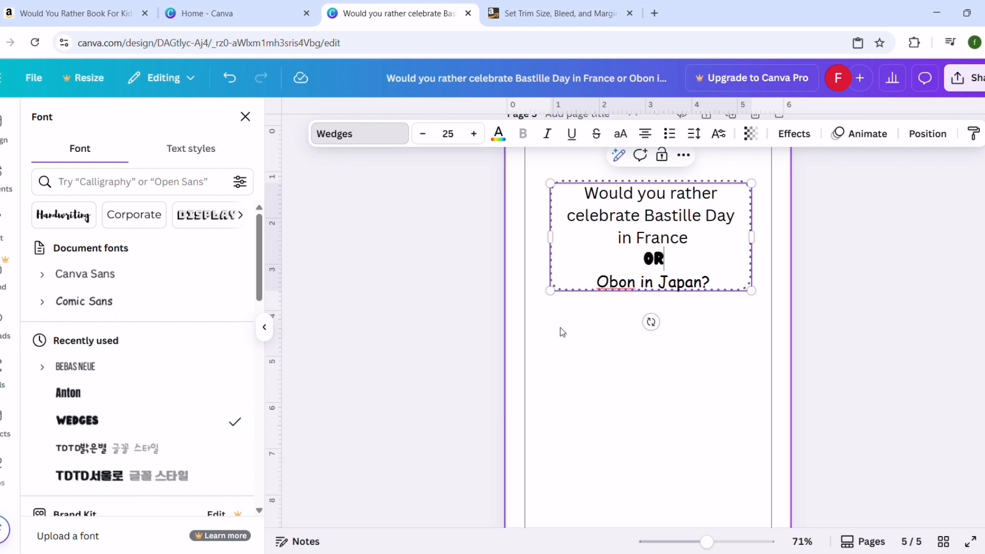
left_click(710, 246)
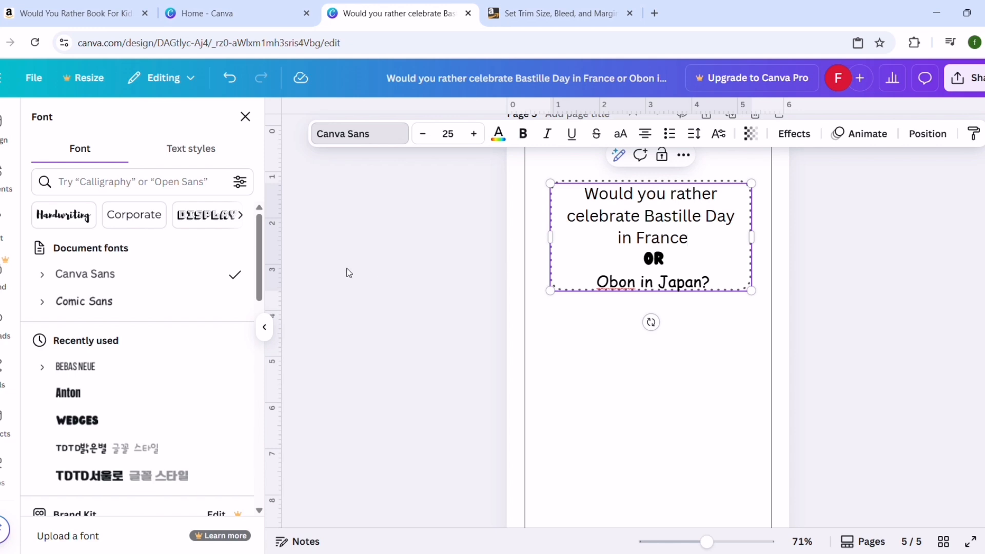
left_click(161, 301)
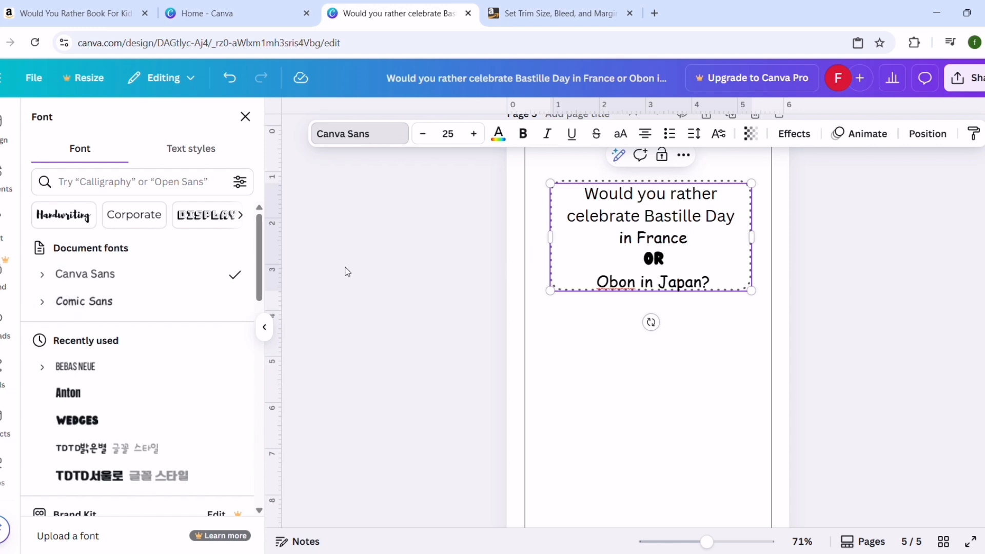
left_click(156, 308)
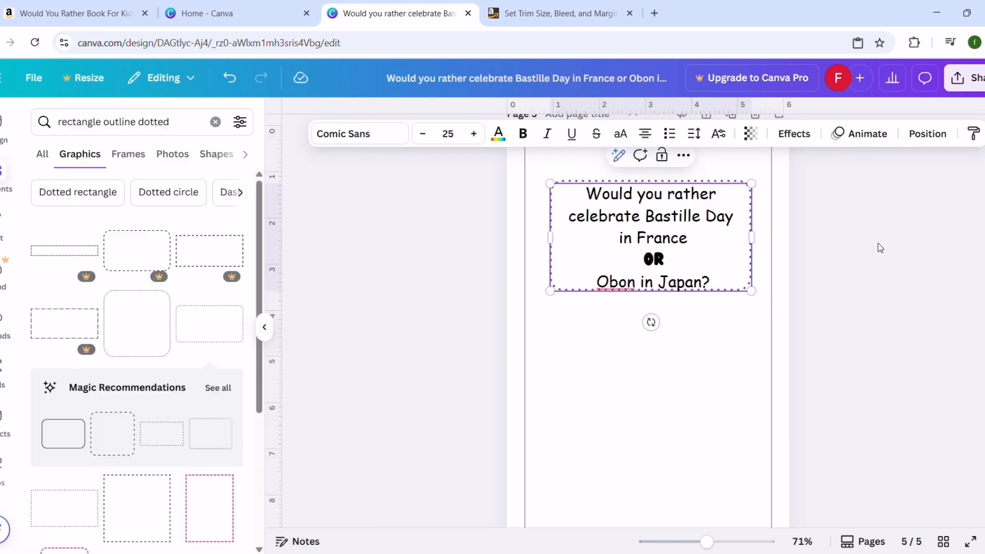
left_click(880, 247)
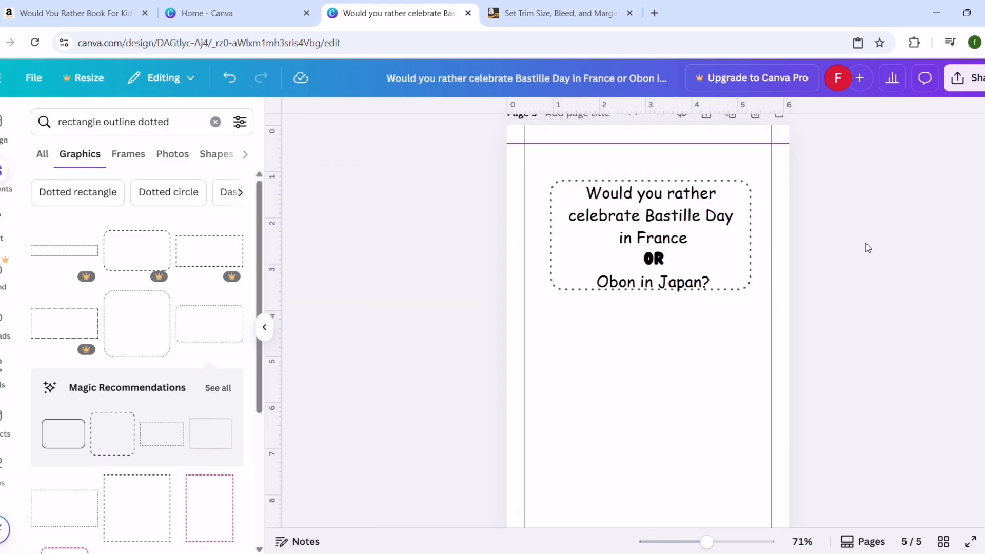
Step: Nudge the question text up so it sits centred within the dotted rectangle
left_click(690, 246)
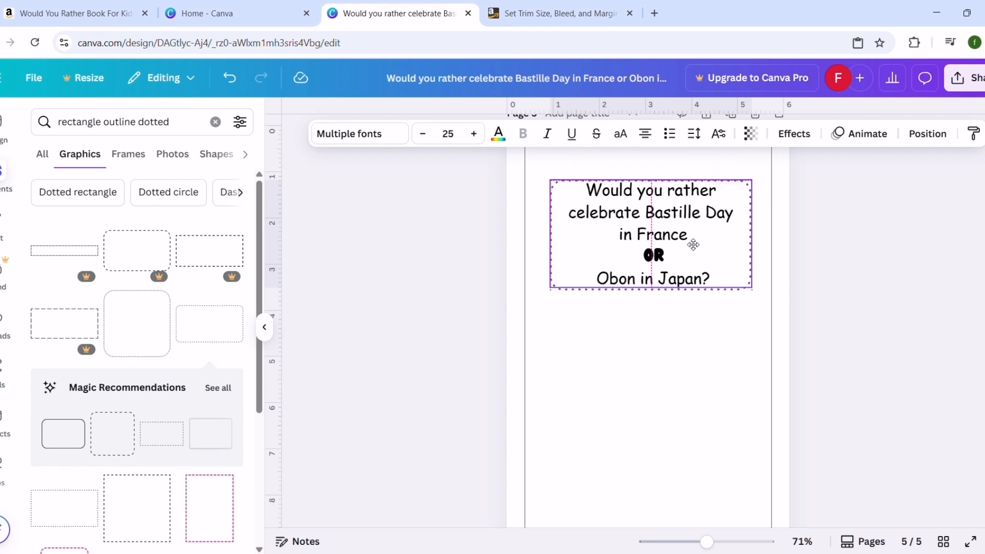
left_click_drag(693, 245, 693, 247)
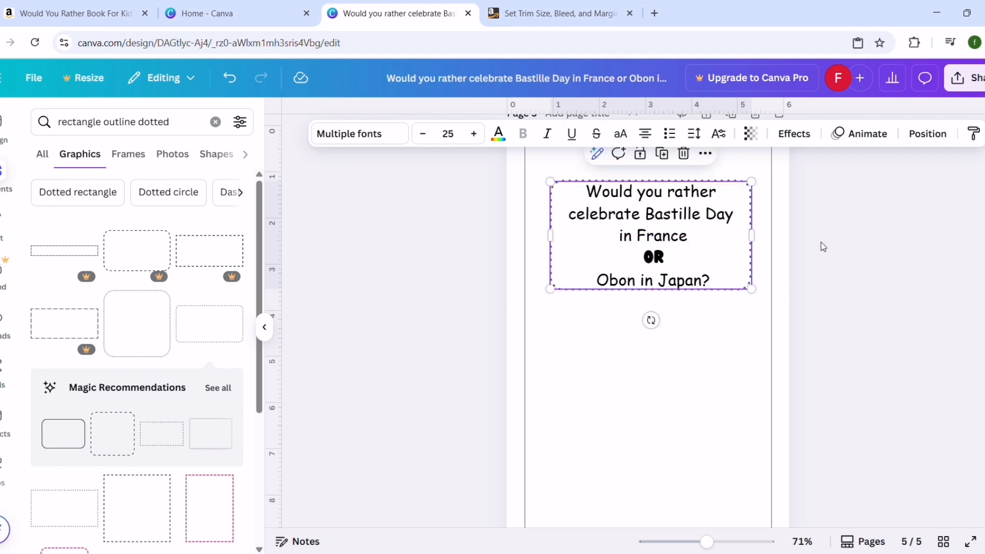
left_click(876, 252)
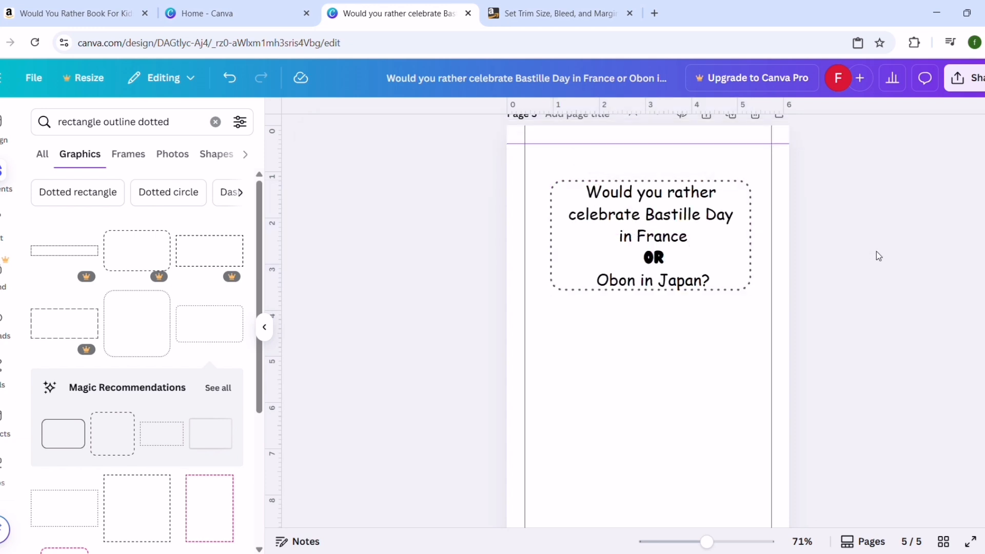